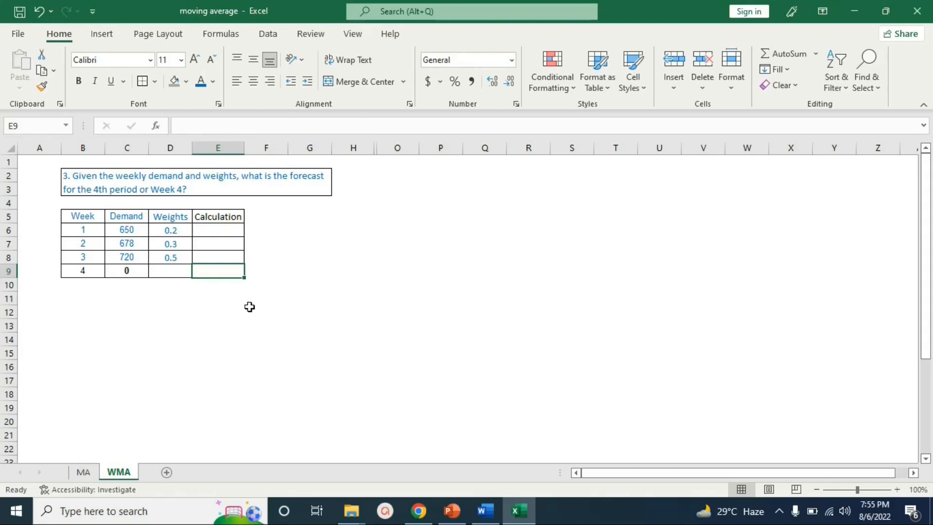
# - Copy the Week and Demand columns for weeks 1 to 3, including headers, into a scratch table starting at R3
pyautogui.click(292, 272)
pyautogui.moveTo(86, 217); pyautogui.dragTo(110, 256)
pyautogui.hotkey('ctrl', 'c')
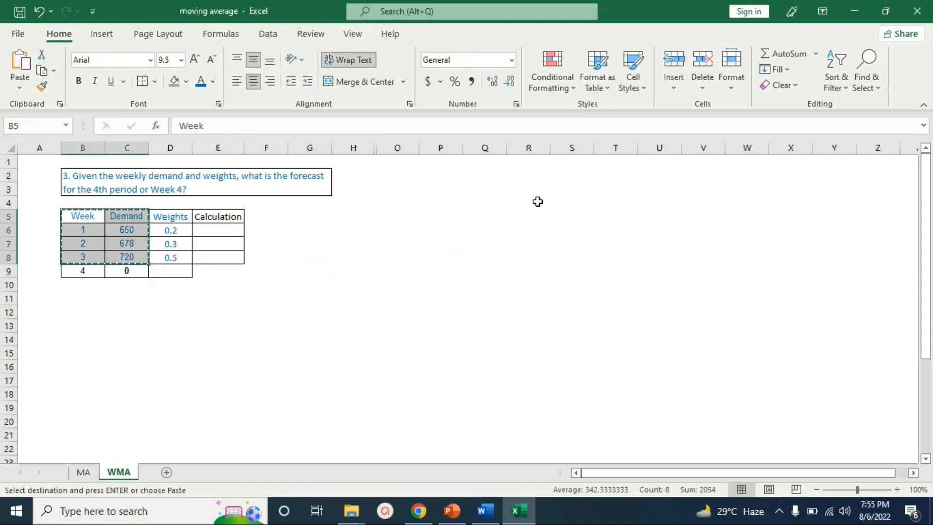
pyautogui.click(533, 191)
pyautogui.hotkey('ctrl', 'v')
pyautogui.press('Escape')
pyautogui.press('Escape')
# - Label the row below the scratch table "naive" and copy the week 3 demand into S7 as its forecast
pyautogui.click(527, 245)
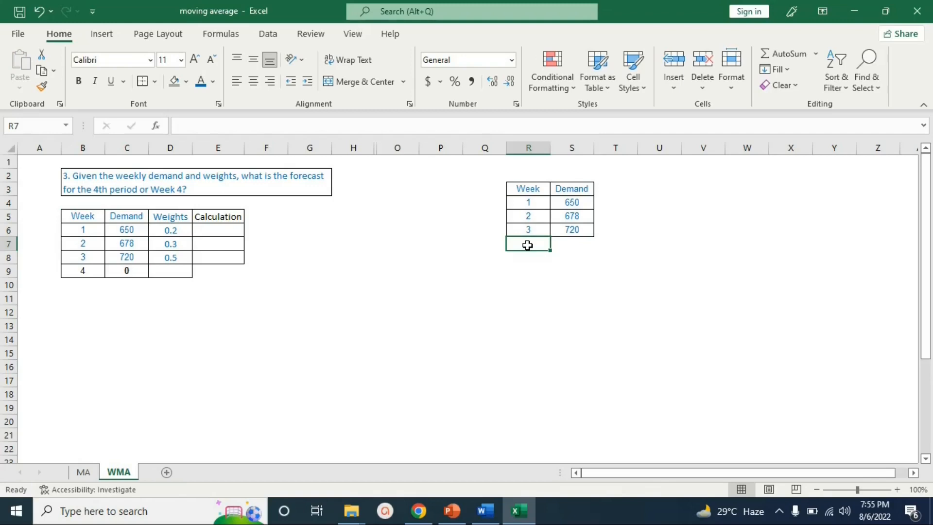
pyautogui.write('naiv')
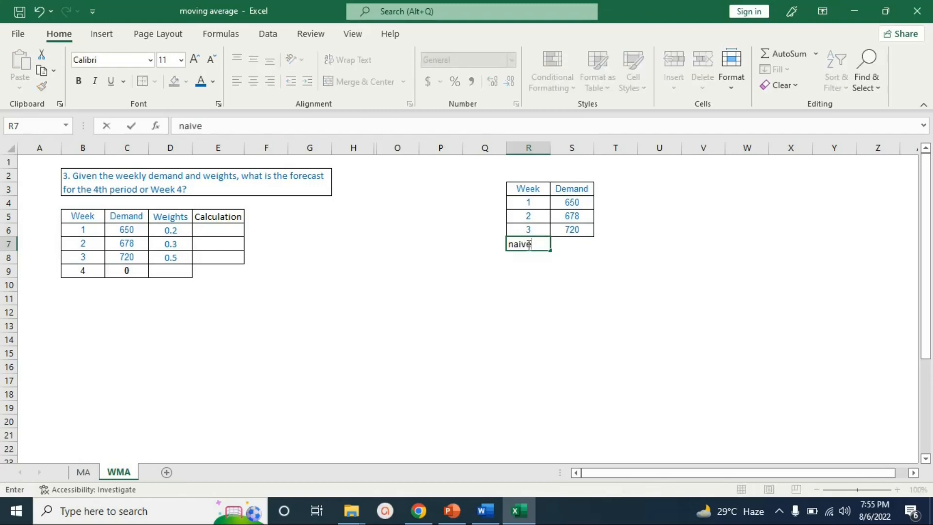
pyautogui.write('e')
pyautogui.click(583, 259)
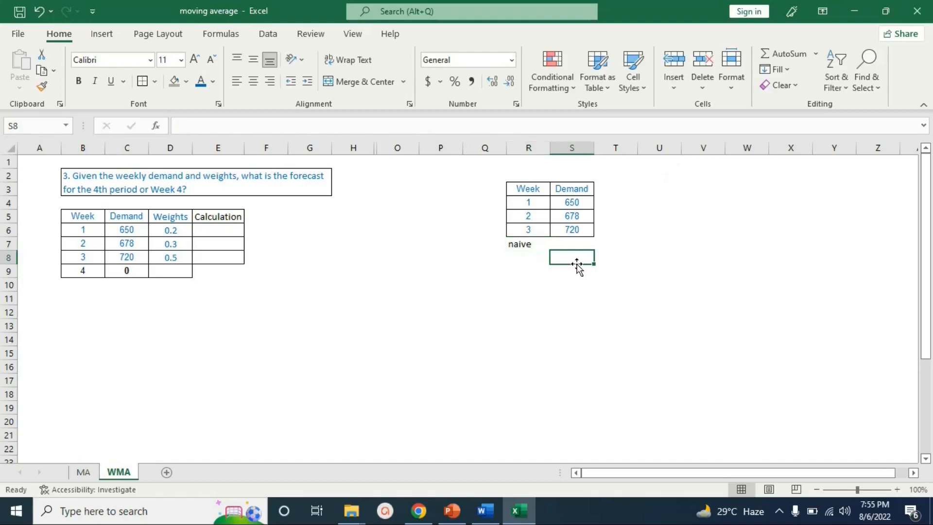
pyautogui.click(578, 232)
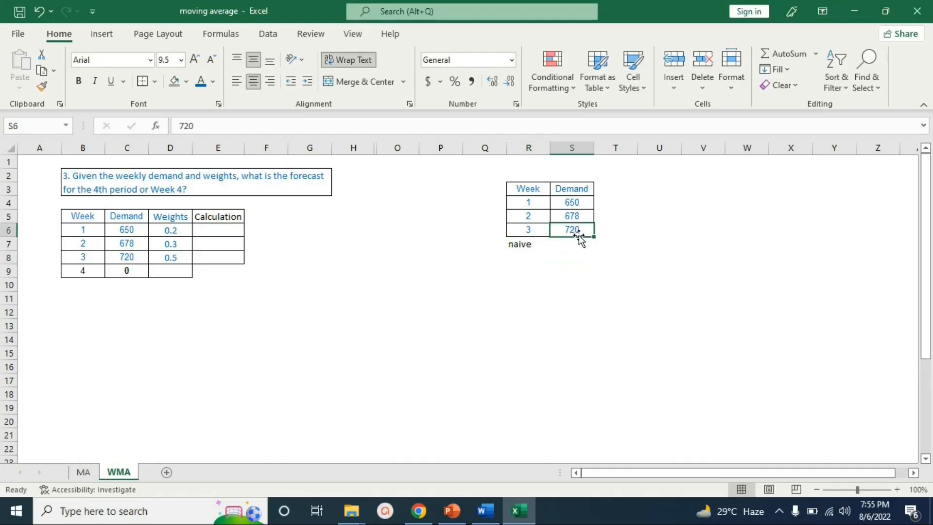
pyautogui.hotkey('ctrl', 'c')
pyautogui.click(580, 243)
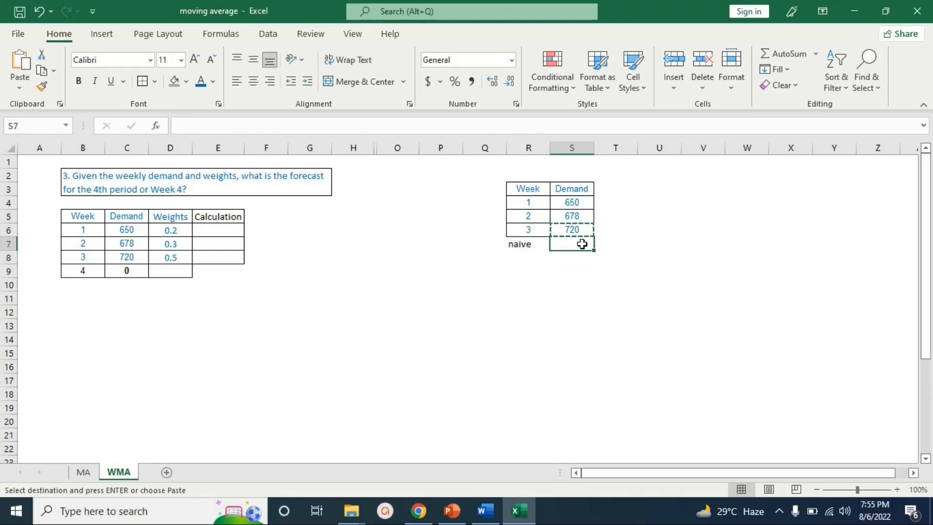
pyautogui.hotkey('ctrl', 'v')
pyautogui.press('Escape')
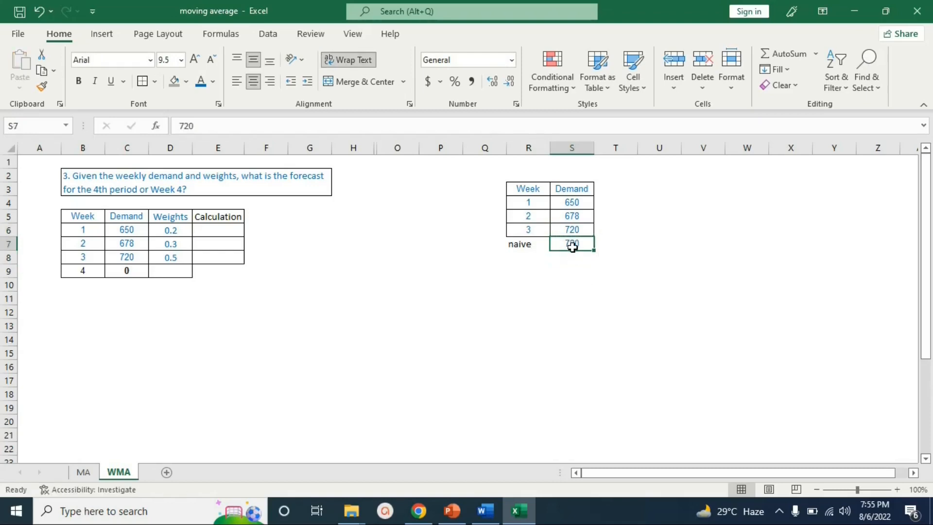
# - Clear the naive forecast in S7 and relabel its row "MA"
pyautogui.press('Delete')
pyautogui.click(526, 242)
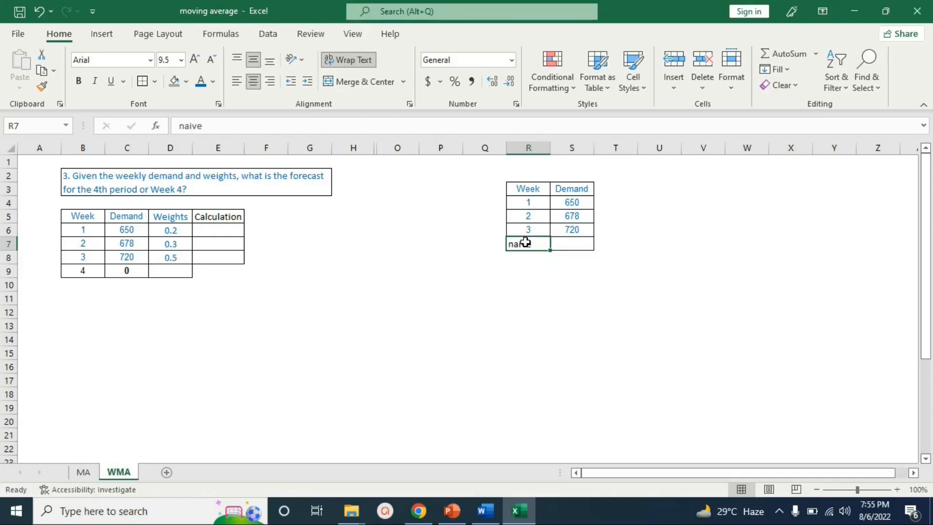
pyautogui.write('MA')
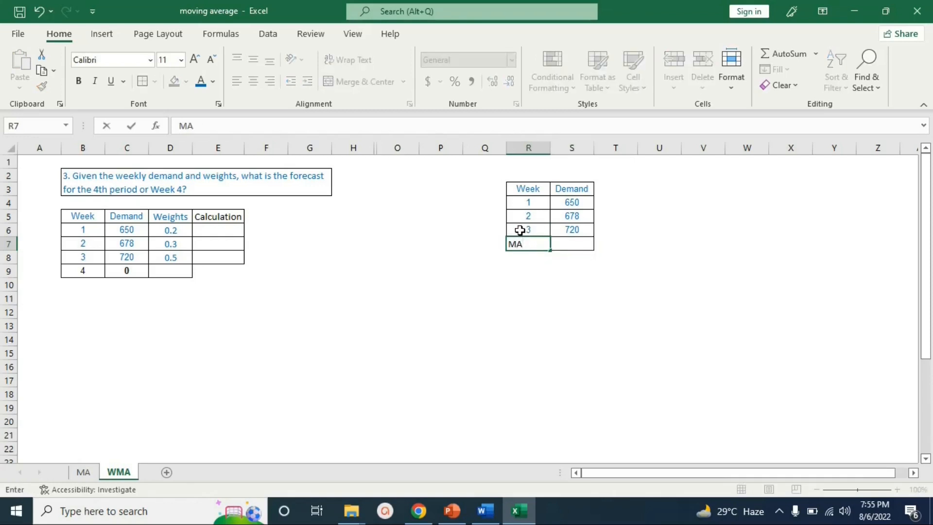
# - Calculate the moving average of the three weekly demands in S7 with =AVERAGE(S4:S6)
pyautogui.click(574, 245)
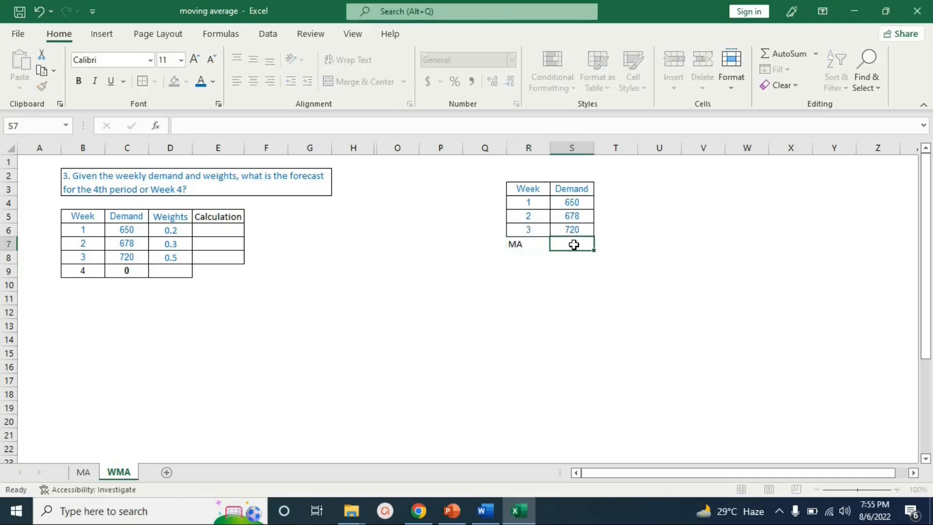
pyautogui.moveTo(578, 203); pyautogui.dragTo(579, 226)
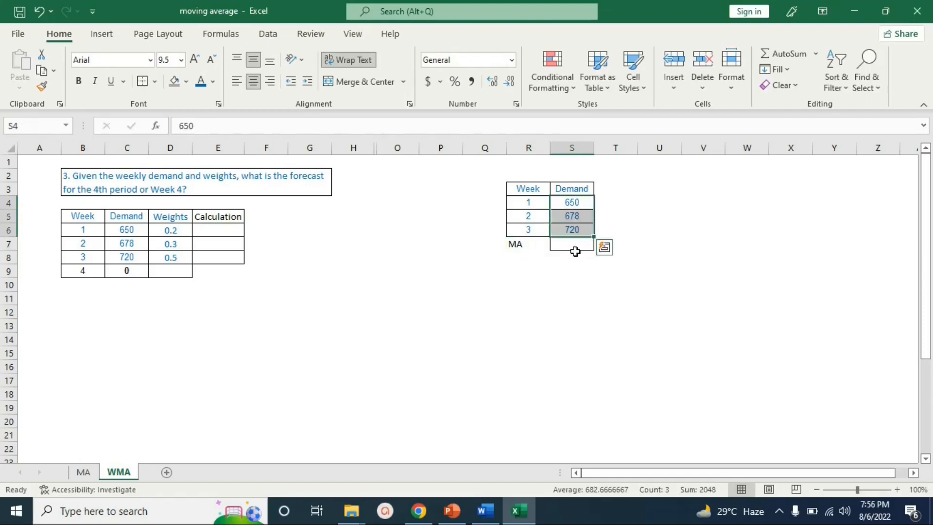
pyautogui.click(574, 247)
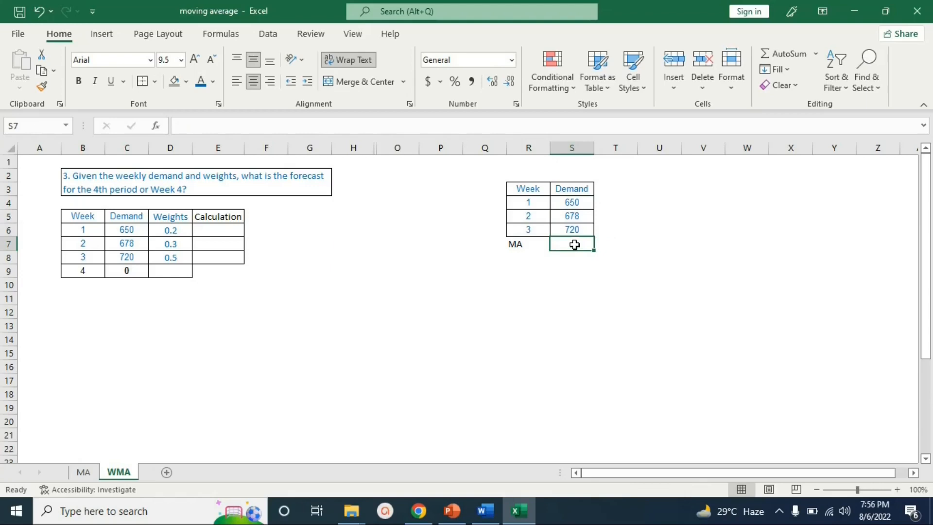
pyautogui.write('A')
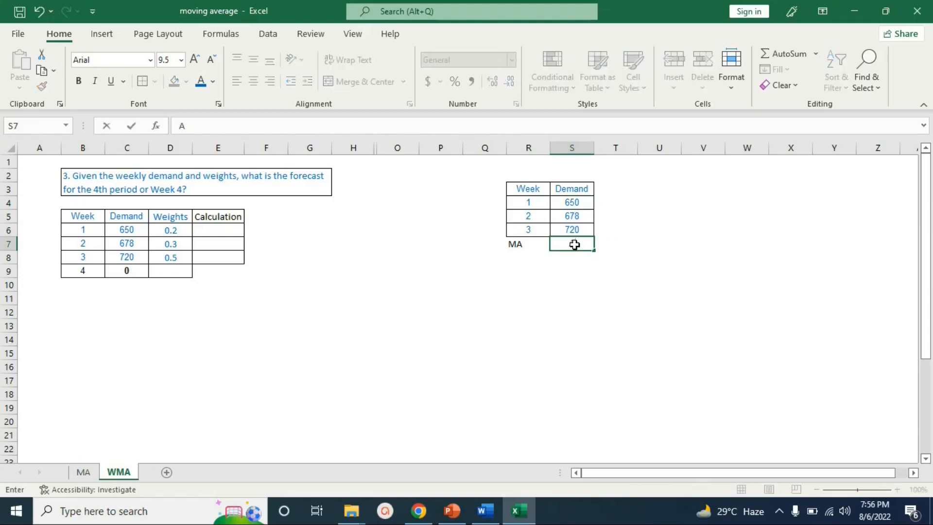
pyautogui.press('Home')
pyautogui.press('BackSpace')
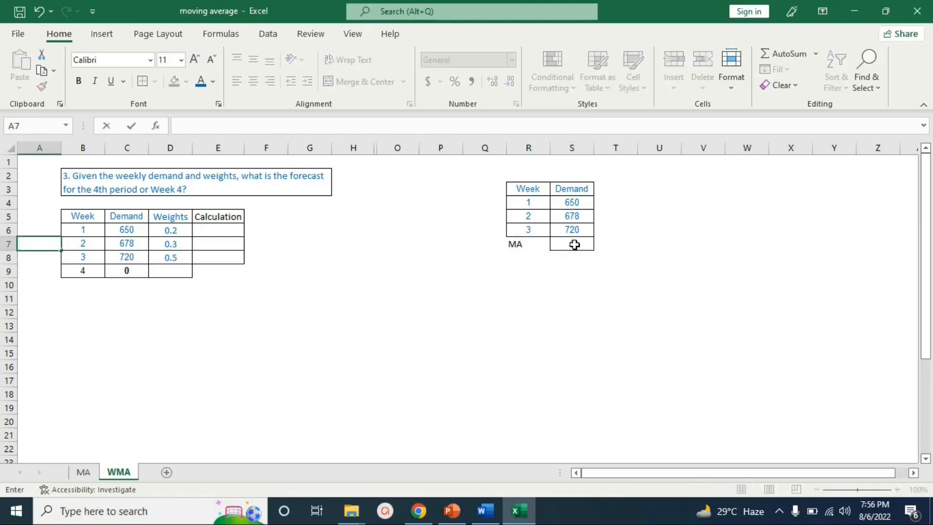
pyautogui.click(574, 244)
pyautogui.write('=AVERAGE(')
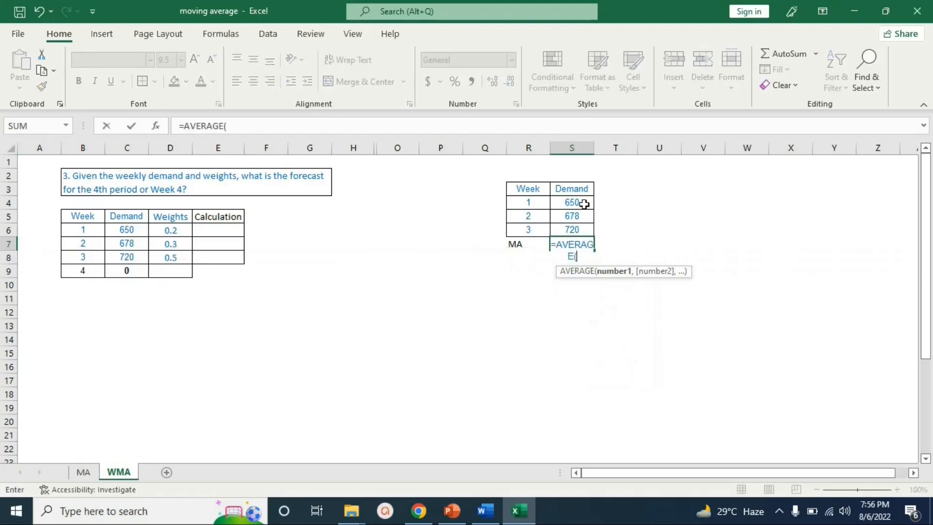
pyautogui.moveTo(583, 202); pyautogui.dragTo(581, 227)
pyautogui.hotkey('ctrl', 'Return')
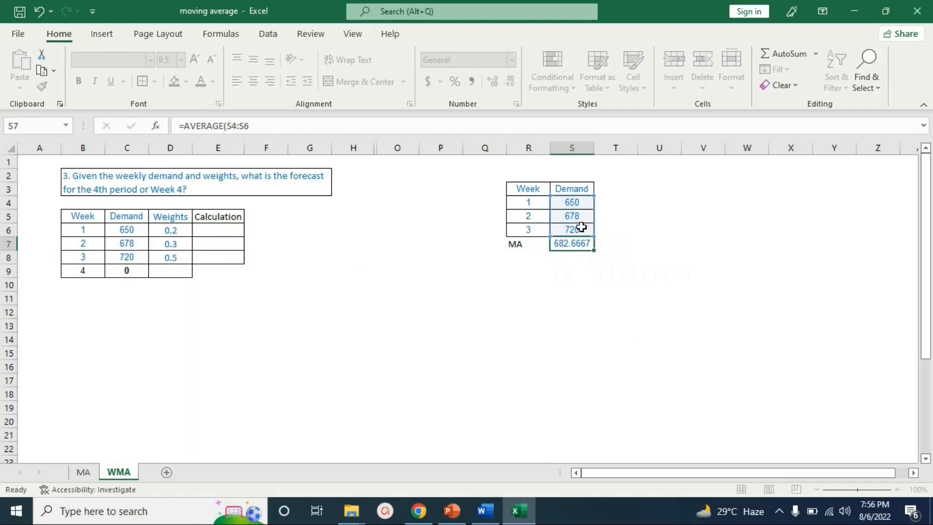
# - Reduce the displayed decimals of the moving average in S7 until it shows a whole number
pyautogui.click(500, 82)
pyautogui.click(500, 82)
pyautogui.click(499, 82)
pyautogui.click(499, 83)
pyautogui.click(500, 82)
pyautogui.click(500, 82)
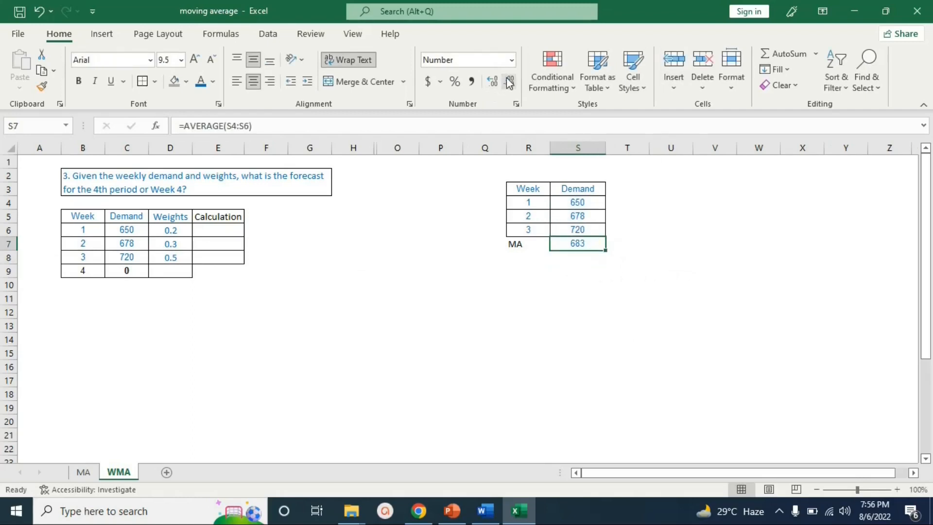
pyautogui.click(655, 303)
# - Relabel the scratch table's forecast row "WMA" and clear the average formula from S7
pyautogui.click(523, 241)
pyautogui.doubleClick(515, 242)
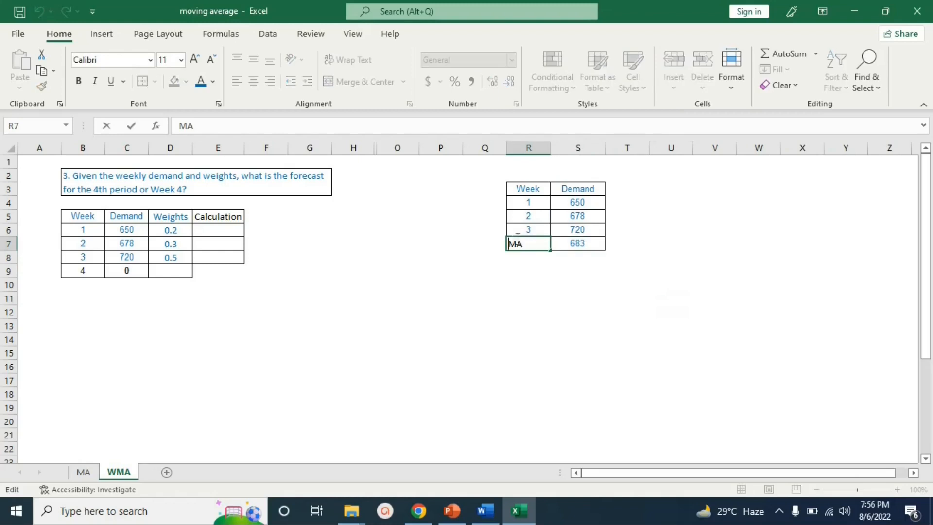
pyautogui.write('W')
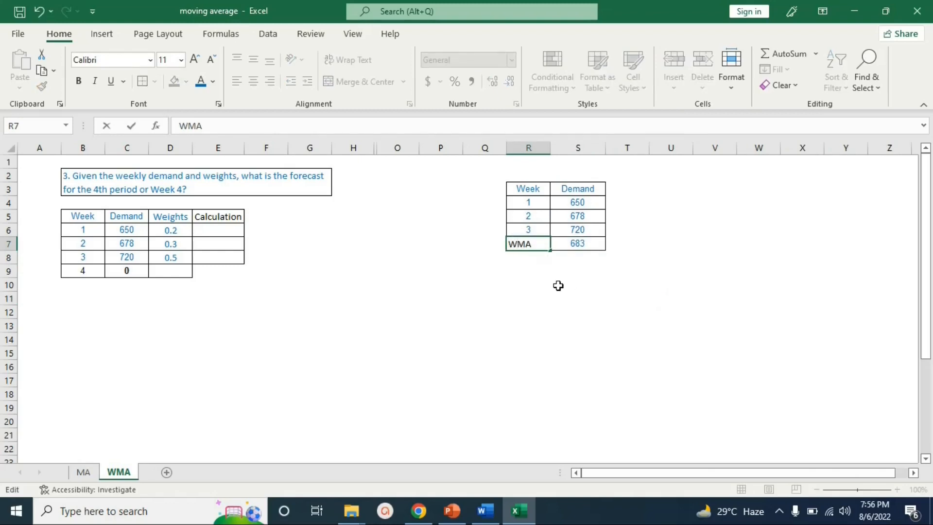
pyautogui.click(585, 246)
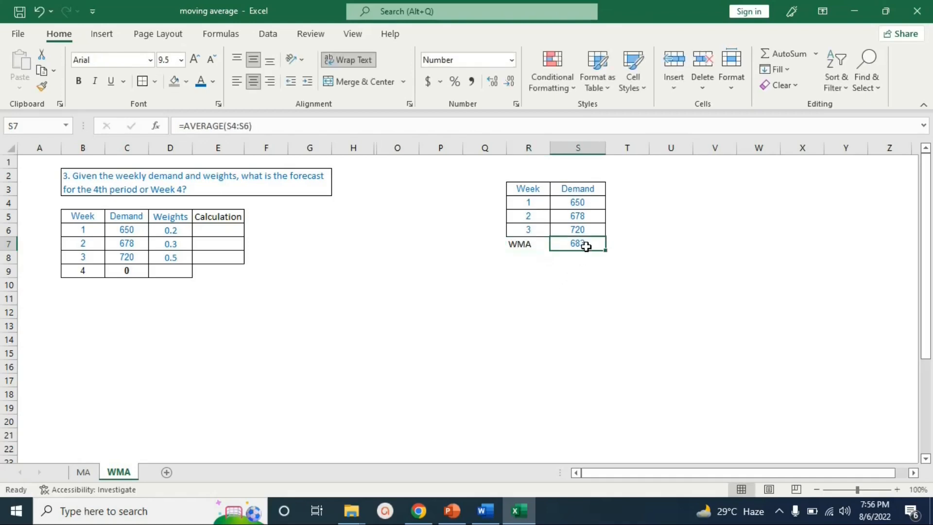
pyautogui.press('Delete')
pyautogui.moveTo(588, 203); pyautogui.dragTo(589, 225)
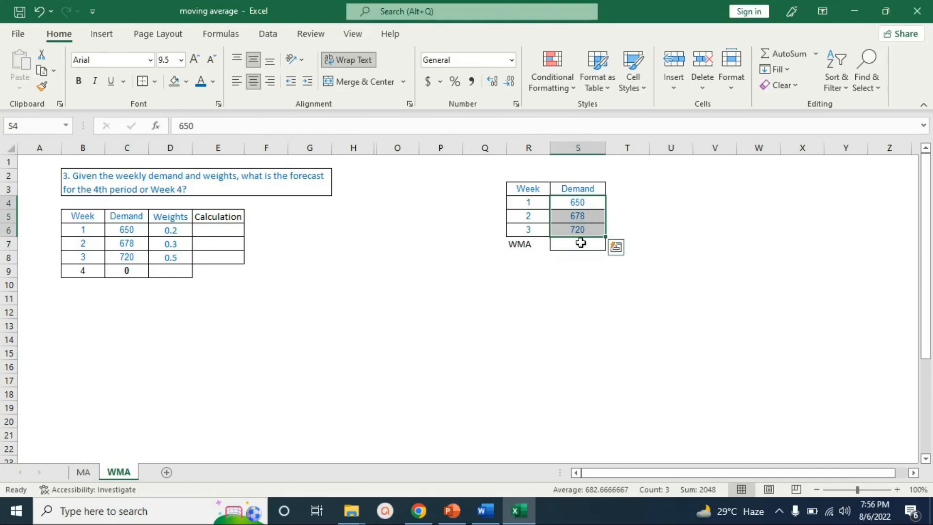
pyautogui.click(537, 259)
pyautogui.moveTo(546, 232); pyautogui.dragTo(567, 202)
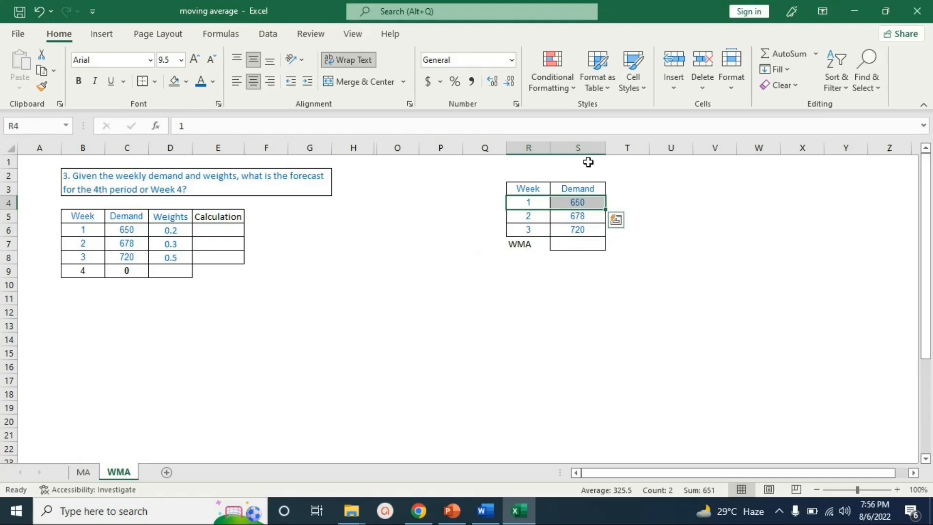
# - Delete columns R to T to remove the scratch table
pyautogui.click(608, 147)
pyautogui.moveTo(609, 148); pyautogui.dragTo(525, 147)
pyautogui.rightClick(525, 148)
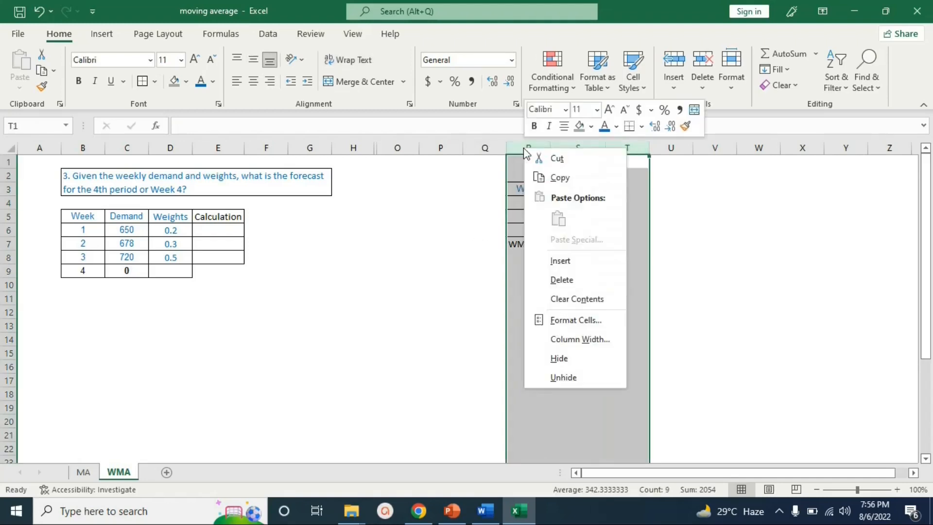
pyautogui.click(564, 272)
pyautogui.click(436, 247)
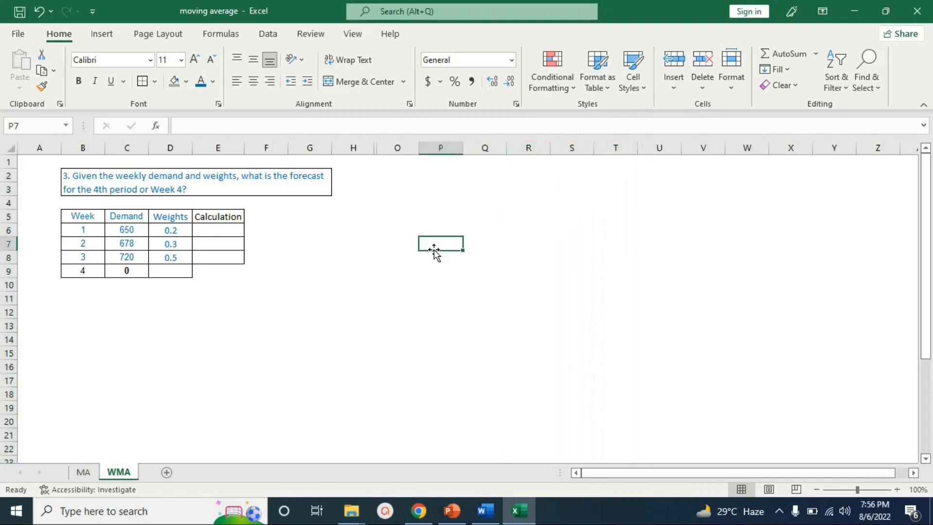
# - Examine the week 4 forecast question, the demand and weight given for each week, and the week 4 demand formula
pyautogui.click(129, 189)
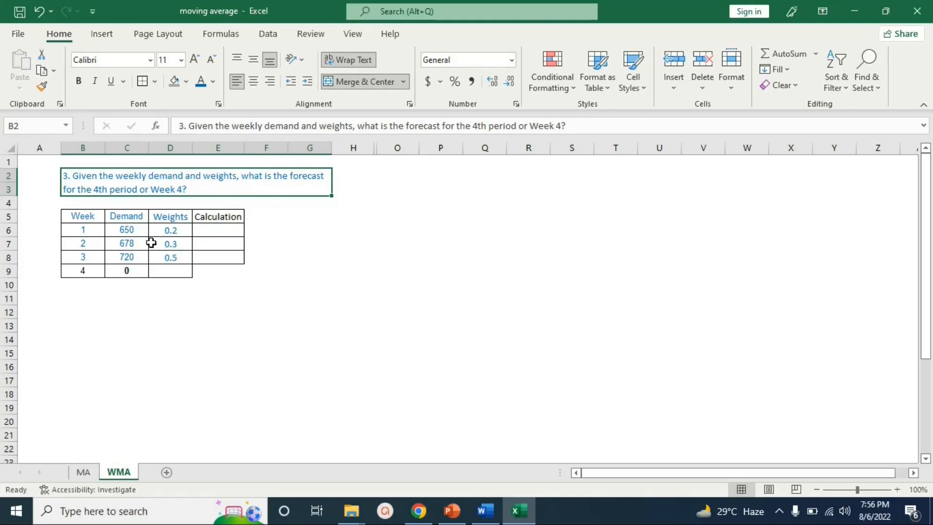
pyautogui.click(173, 230)
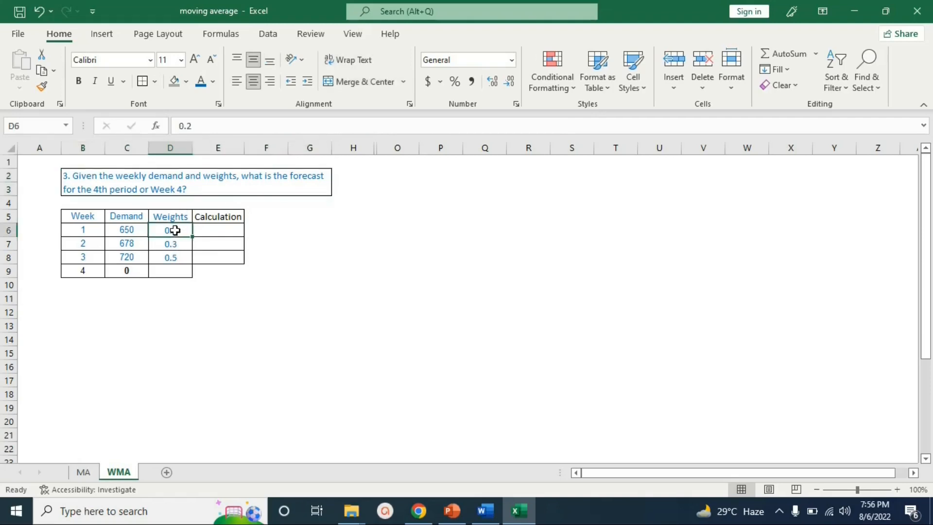
pyautogui.click(140, 229)
pyautogui.click(173, 231)
pyautogui.moveTo(84, 216); pyautogui.dragTo(126, 253)
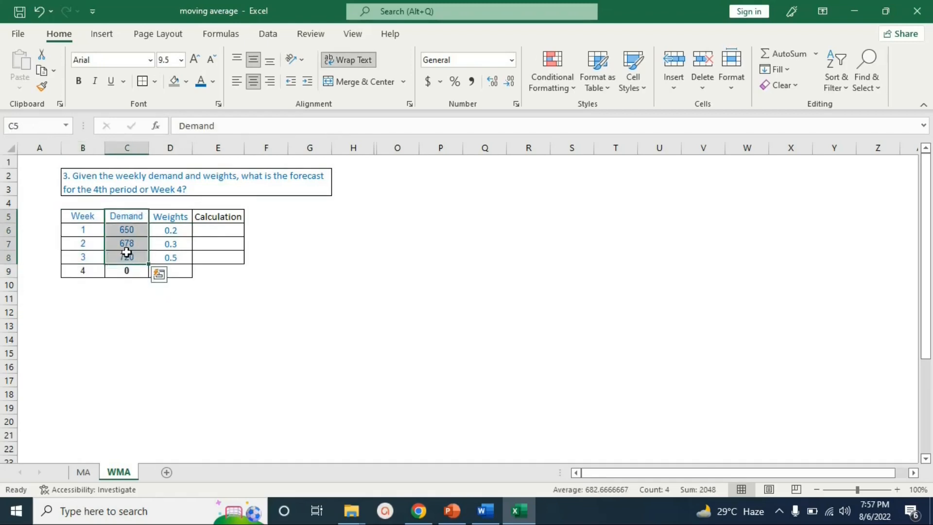
pyautogui.click(181, 219)
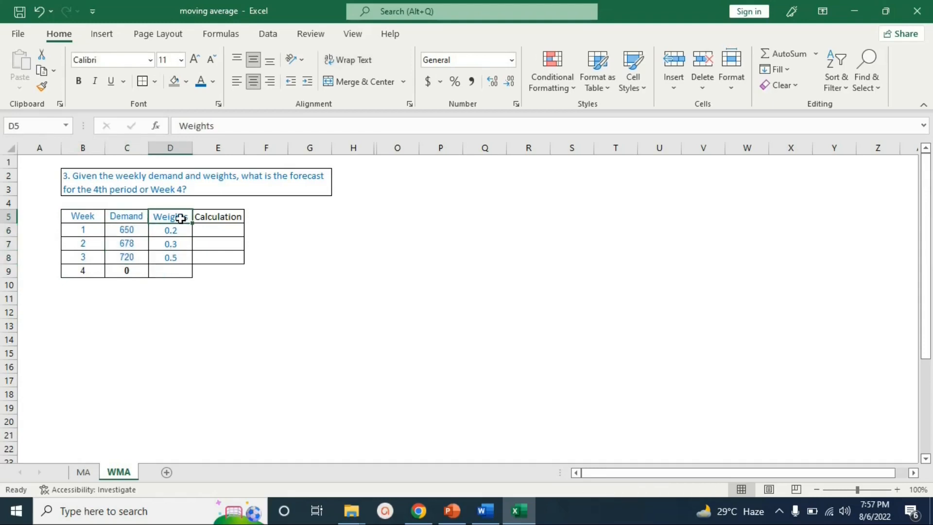
pyautogui.click(177, 253)
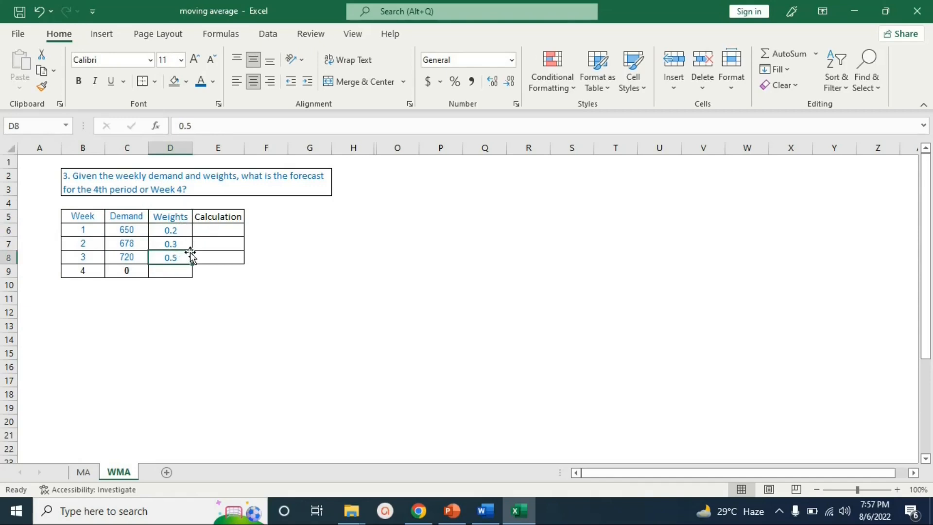
pyautogui.click(179, 232)
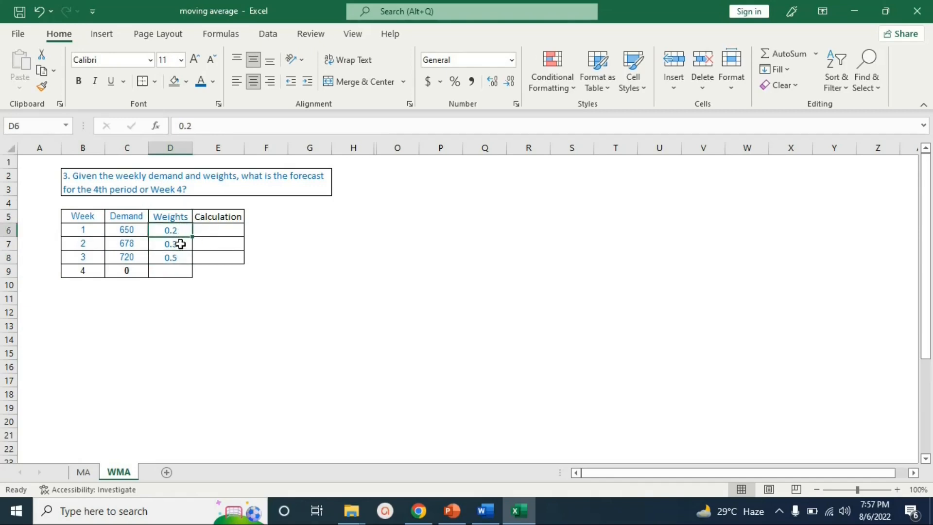
pyautogui.click(181, 263)
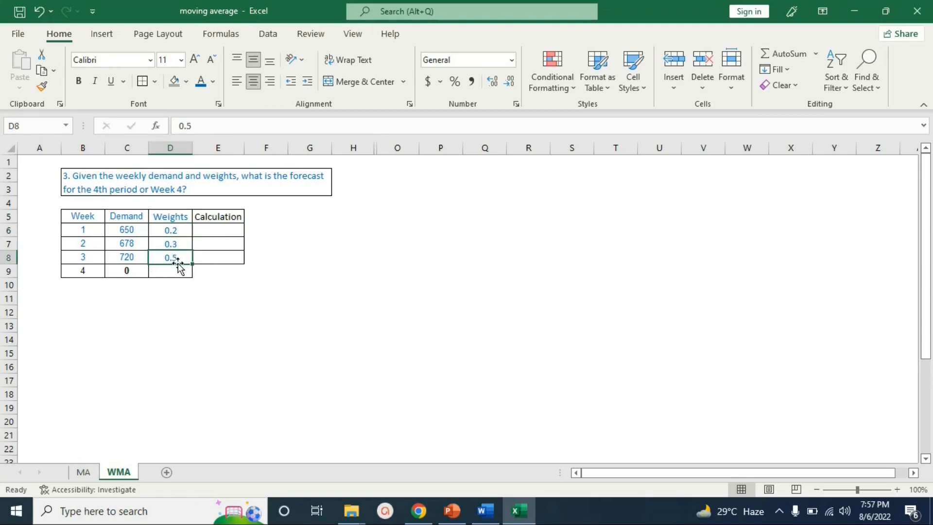
pyautogui.click(129, 256)
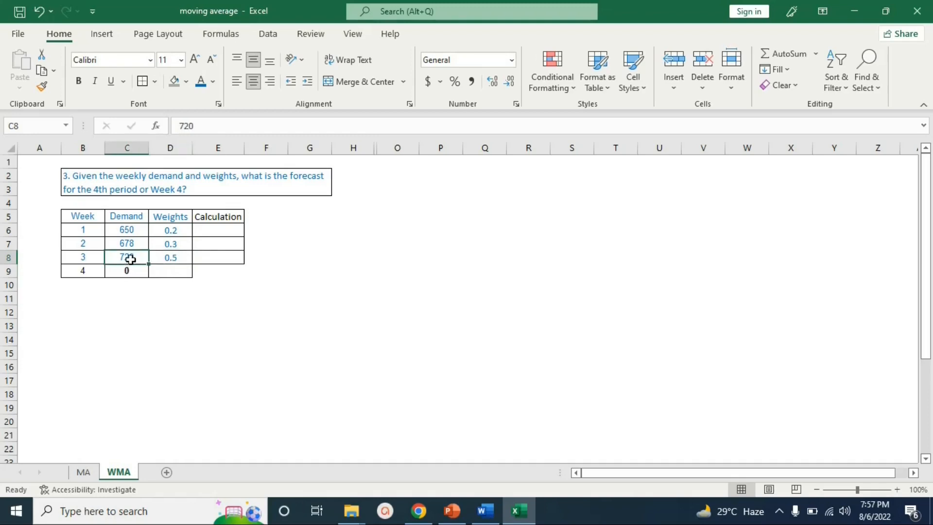
pyautogui.click(128, 270)
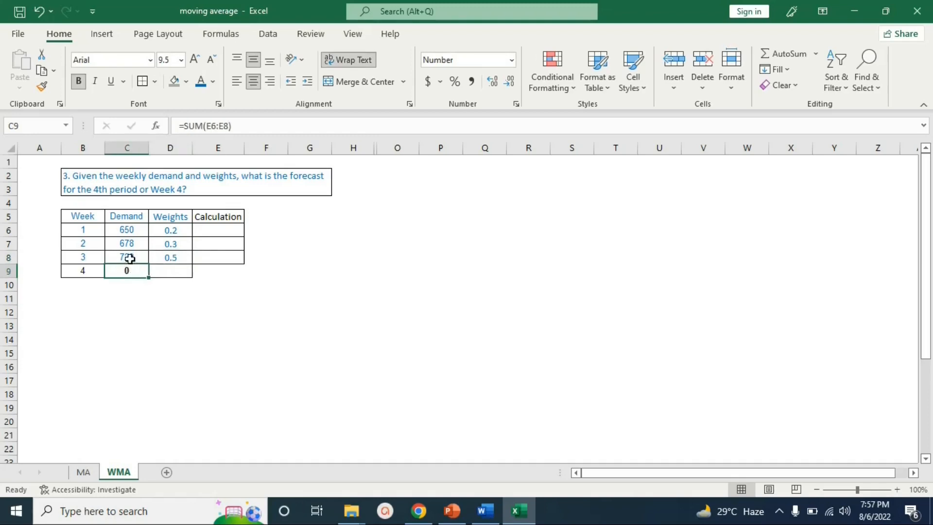
pyautogui.click(130, 258)
pyautogui.click(160, 259)
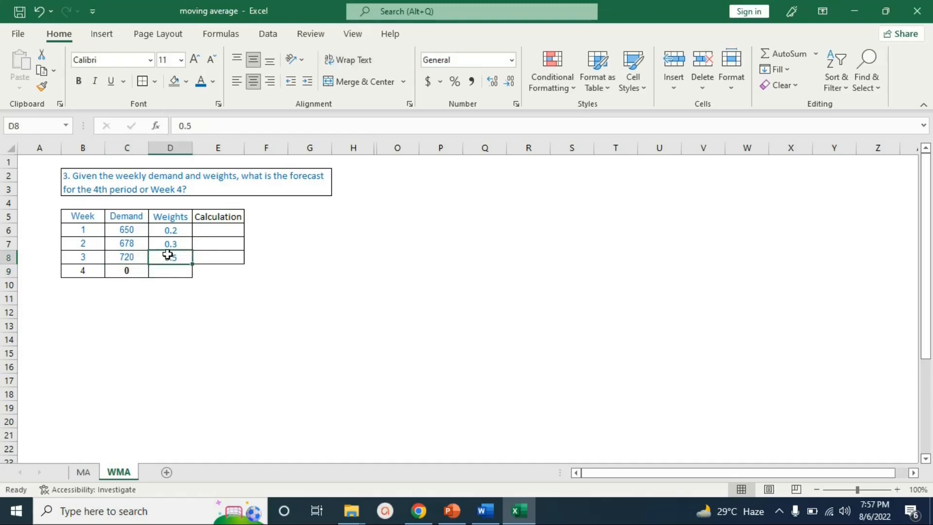
pyautogui.click(134, 243)
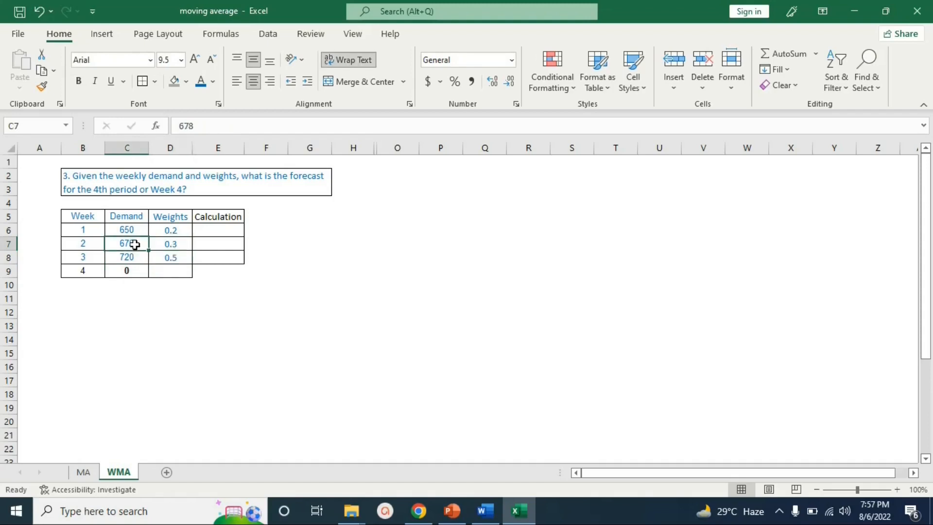
# - Format the weights in D6:D8 as percentages and review each one
pyautogui.click(174, 234)
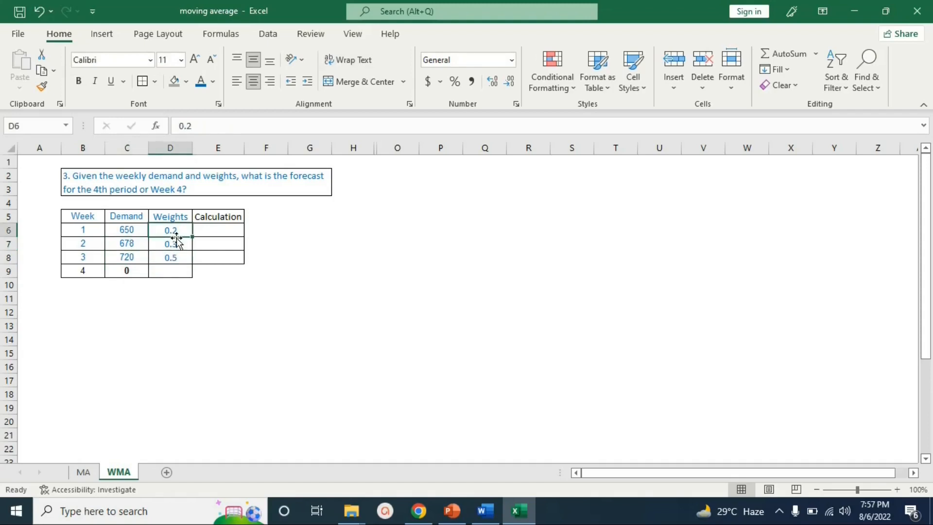
pyautogui.moveTo(177, 232); pyautogui.dragTo(175, 257)
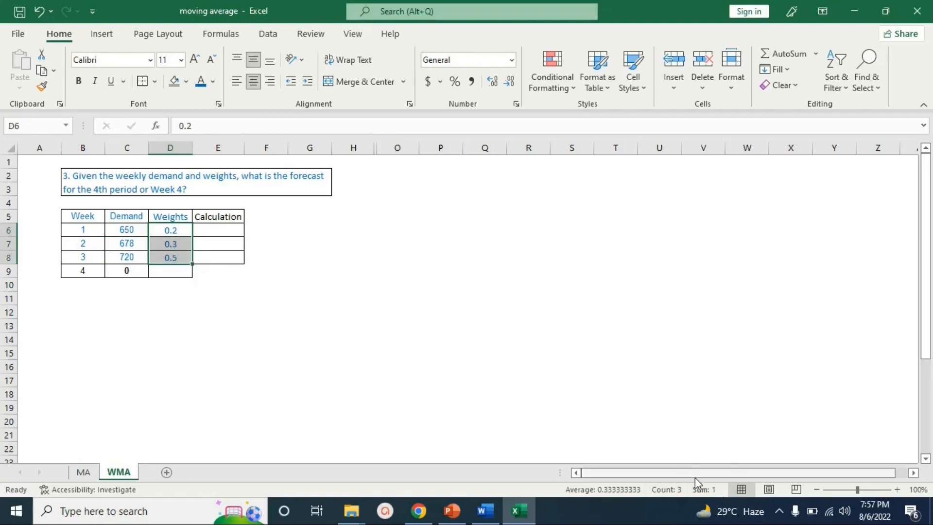
pyautogui.click(455, 83)
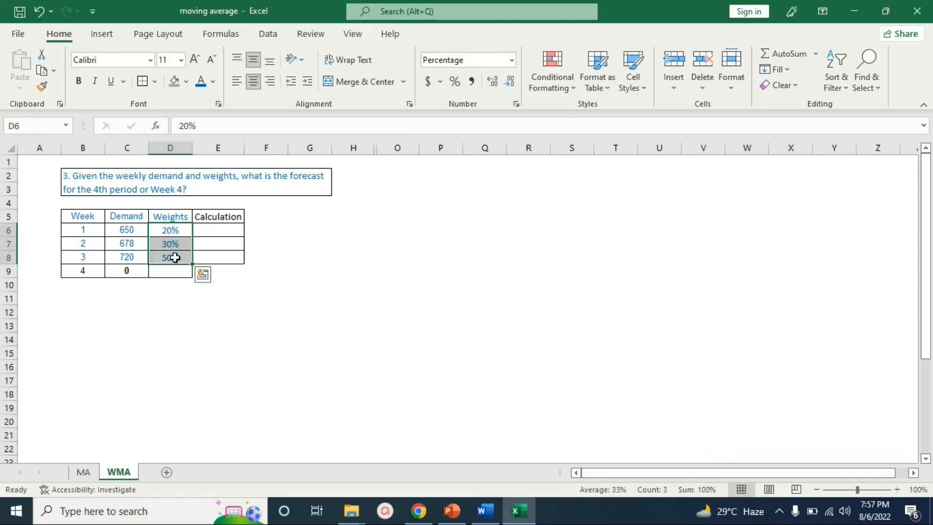
pyautogui.click(175, 258)
pyautogui.click(176, 245)
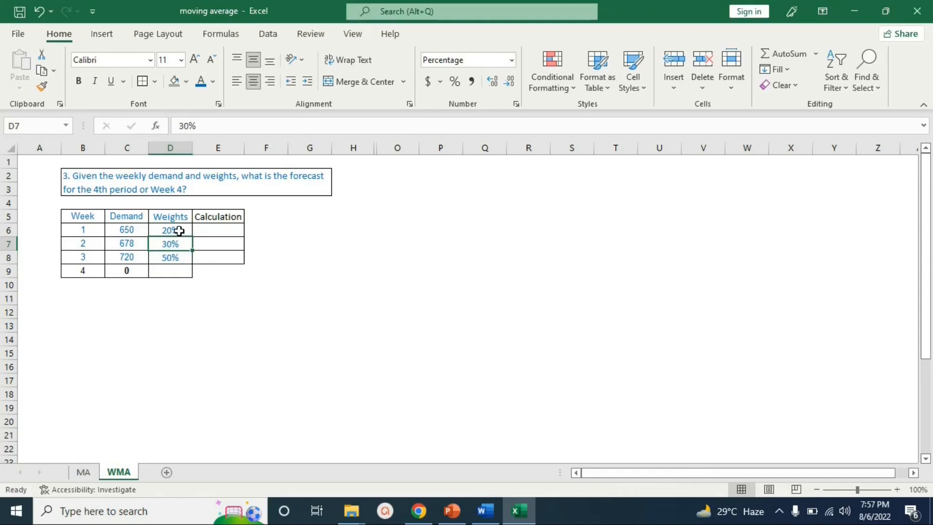
pyautogui.moveTo(179, 231); pyautogui.dragTo(177, 251)
# - Undo the percentage format on the weights
pyautogui.hotkey('ctrl', 'z')
pyautogui.click(315, 287)
pyautogui.hotkey('ctrl', 'z')
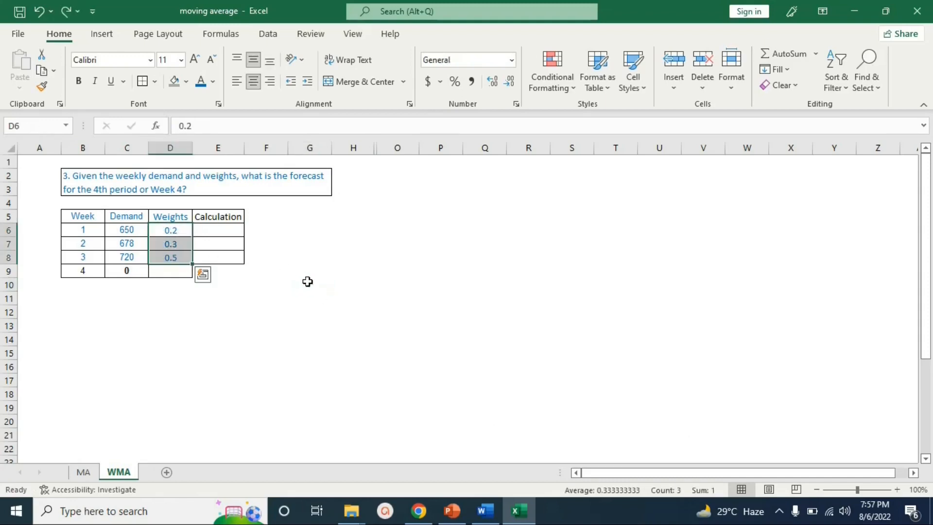
# - Check the sum of the weights in D6:D8 and review the weight given to each week
pyautogui.click(183, 235)
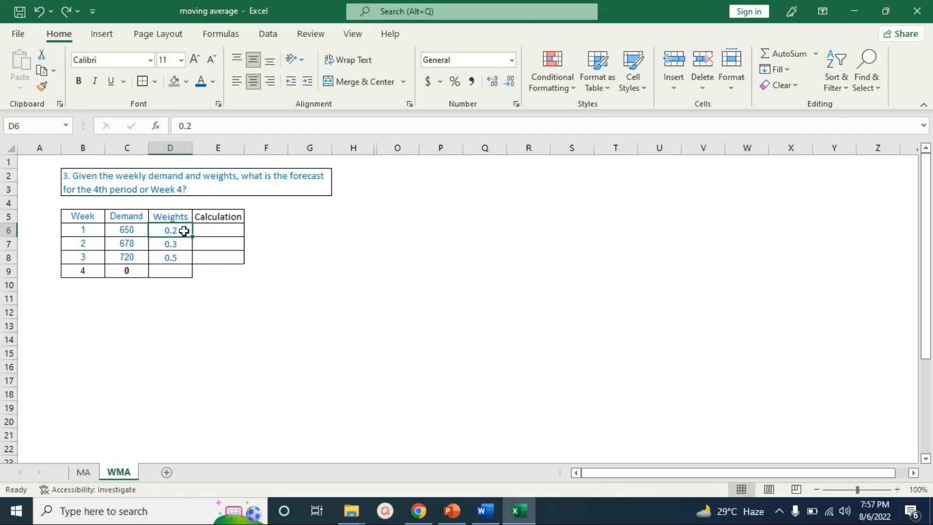
pyautogui.moveTo(183, 236); pyautogui.dragTo(179, 256)
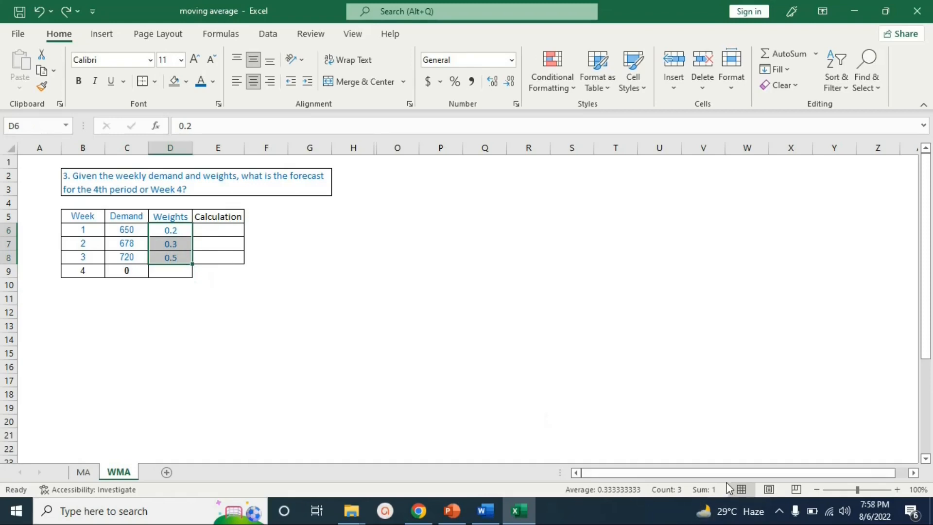
pyautogui.click(198, 314)
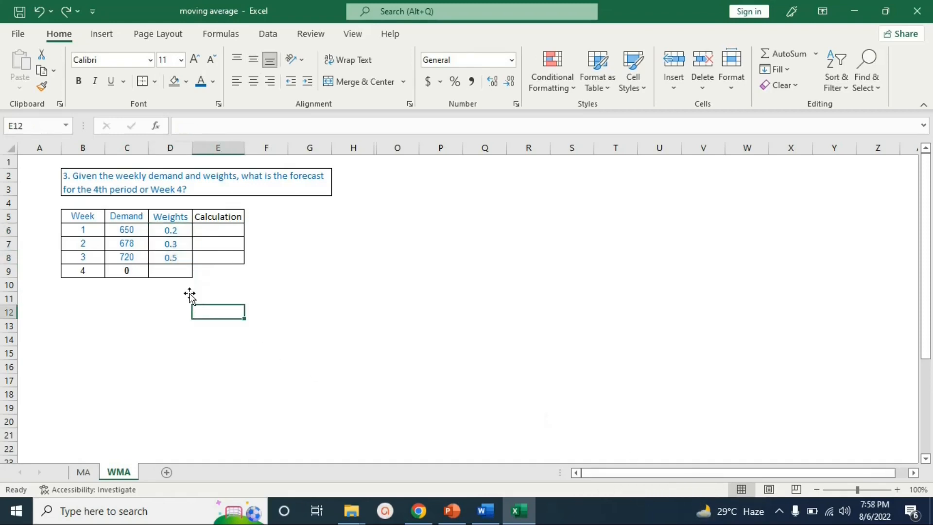
pyautogui.click(175, 256)
pyautogui.click(175, 245)
pyautogui.click(175, 231)
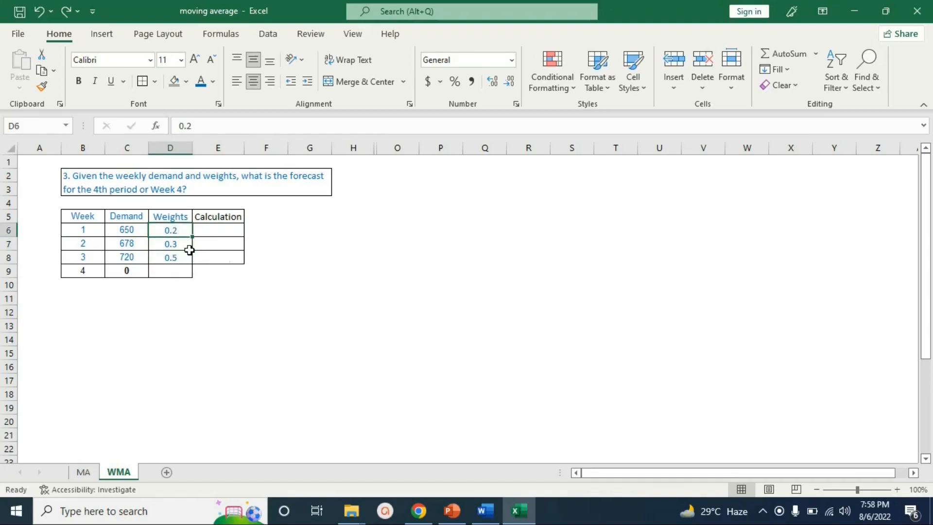
# - Enter alternative example weights 0.1, 0.2 and 0.7 for weeks 1 to 3 in E6:E8
pyautogui.click(223, 259)
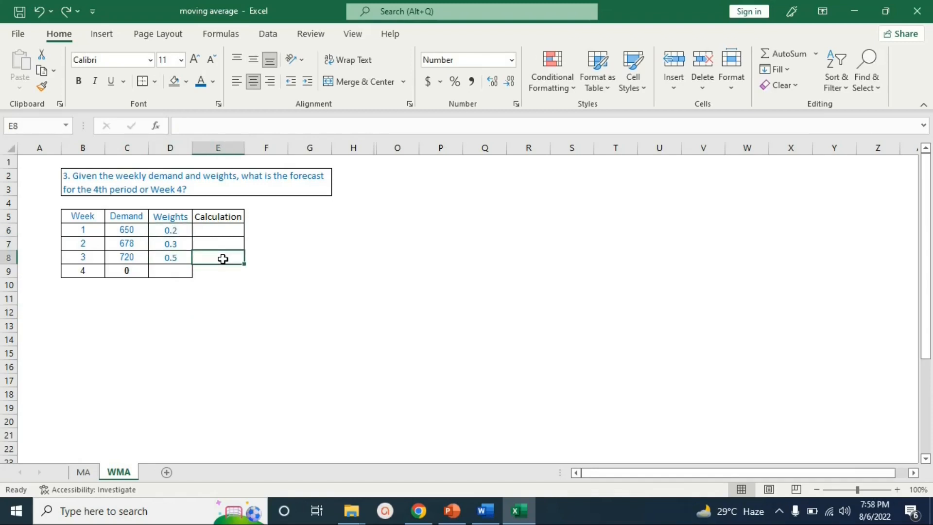
pyautogui.write('0.')
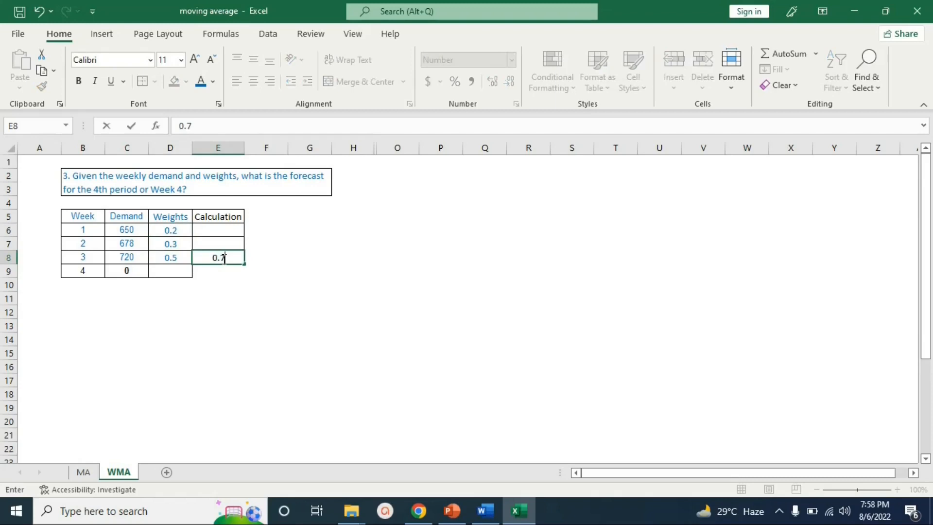
pyautogui.write('7')
pyautogui.press('Up')
pyautogui.write('0.2')
pyautogui.press('Up')
pyautogui.write('0.')
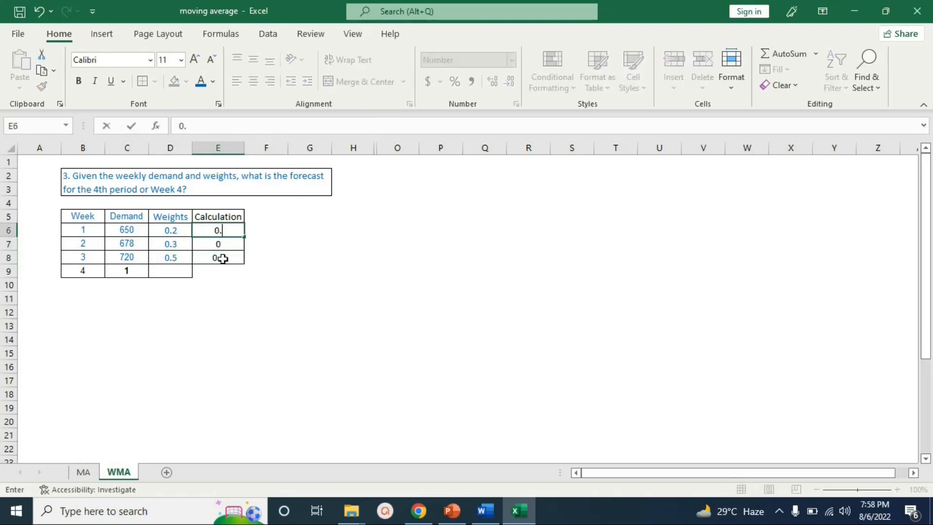
pyautogui.write('1')
pyautogui.click(314, 298)
# - Increase the displayed decimals of E6:E7 to one decimal place
pyautogui.moveTo(216, 230); pyautogui.dragTo(214, 244)
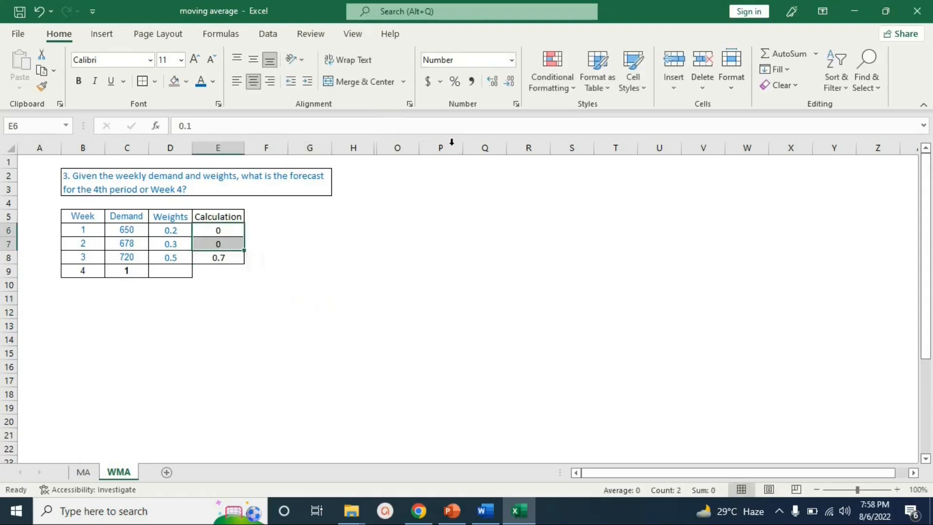
pyautogui.click(492, 83)
pyautogui.click(308, 312)
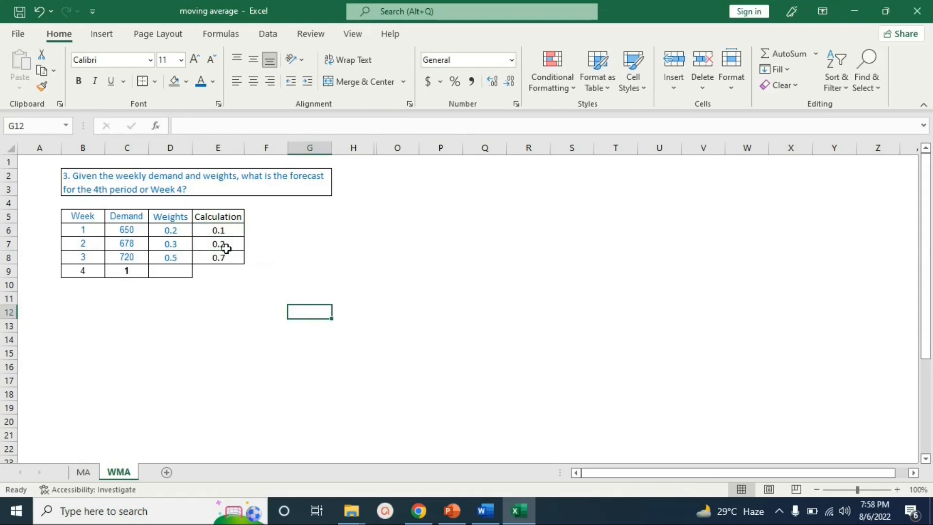
# - Review the alternative example weights and their sum, and clear them from E6:E8
pyautogui.click(224, 259)
pyautogui.click(220, 246)
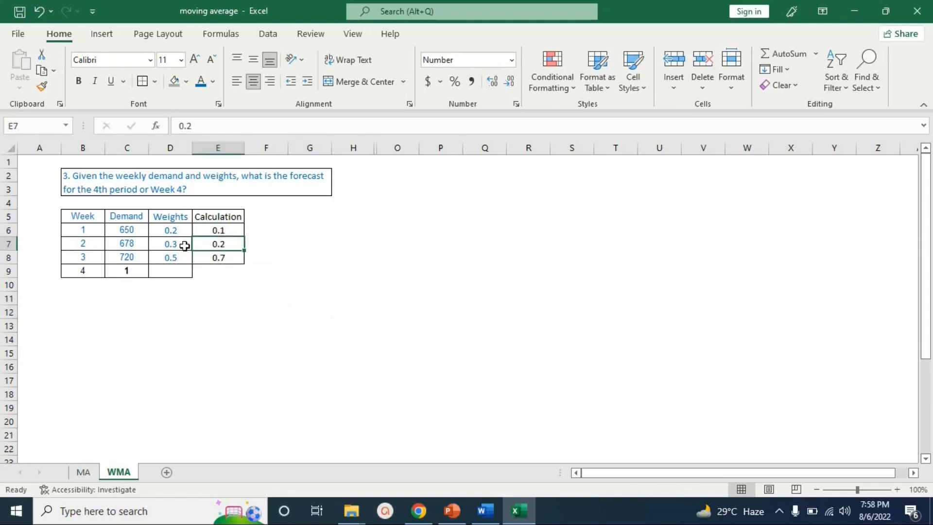
pyautogui.click(143, 246)
pyautogui.click(235, 232)
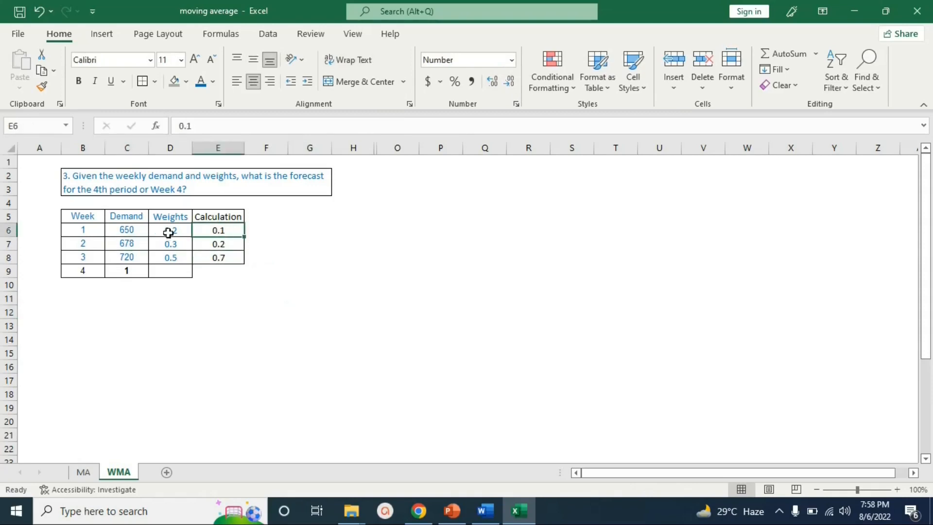
pyautogui.moveTo(235, 232); pyautogui.dragTo(235, 256)
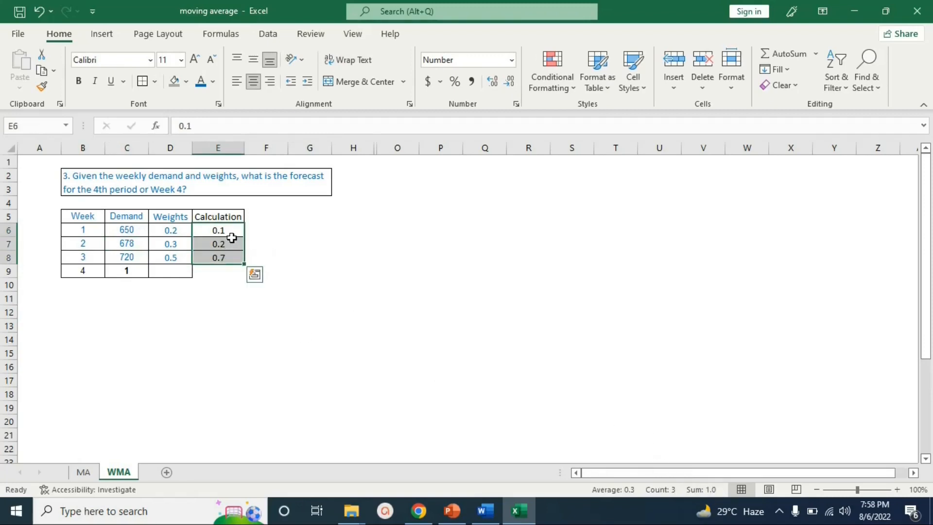
pyautogui.press('Delete')
pyautogui.click(254, 292)
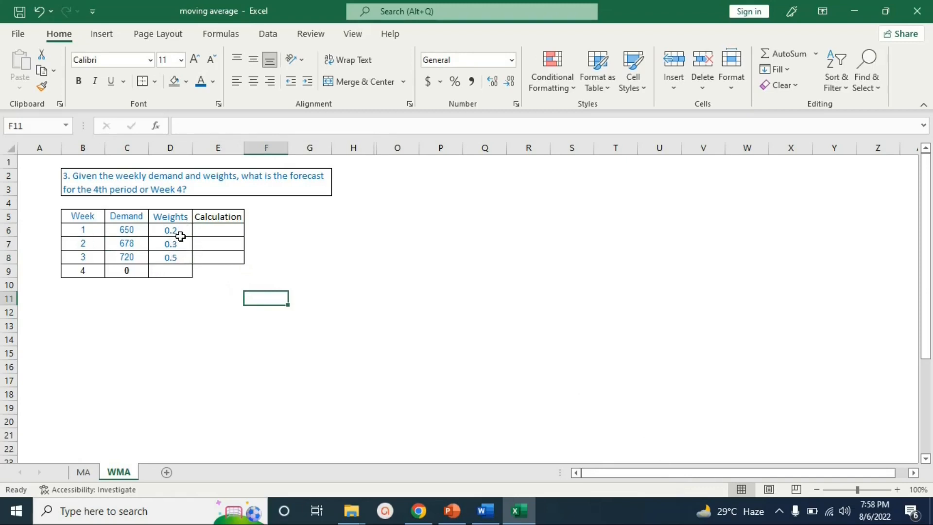
# - Calculate week 1's weighted demand in E6 by multiplying its demand by its weight with =C6*D6
pyautogui.click(126, 232)
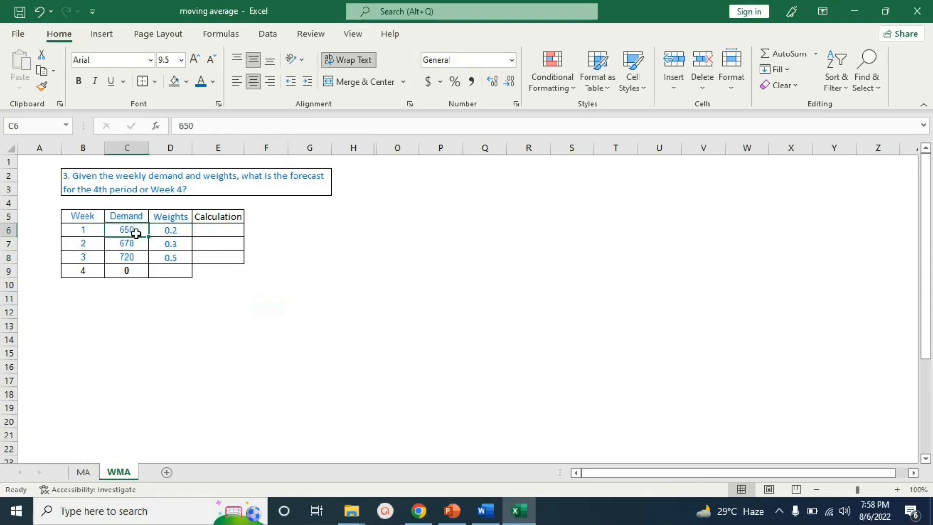
pyautogui.click(170, 246)
pyautogui.click(143, 246)
pyautogui.click(166, 260)
pyautogui.click(133, 254)
pyautogui.click(217, 233)
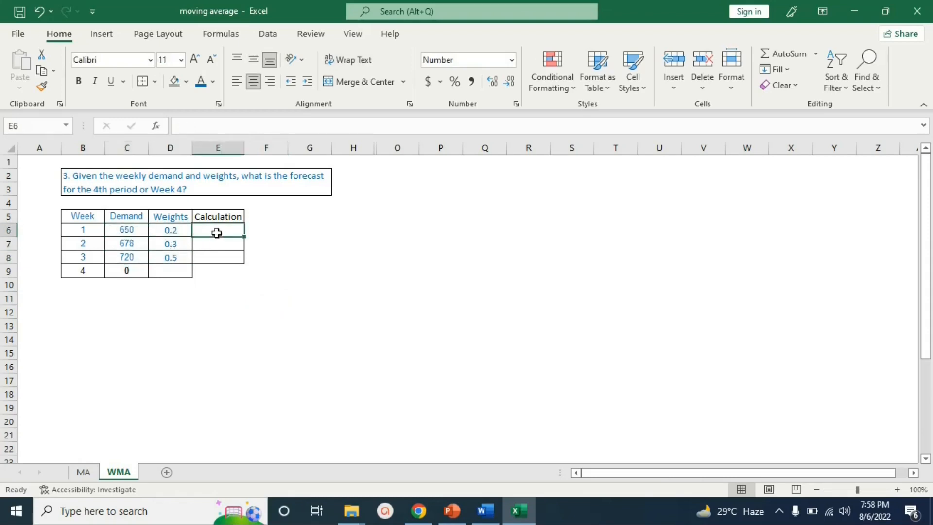
pyautogui.write('=')
pyautogui.press('Left')
pyautogui.press('Left')
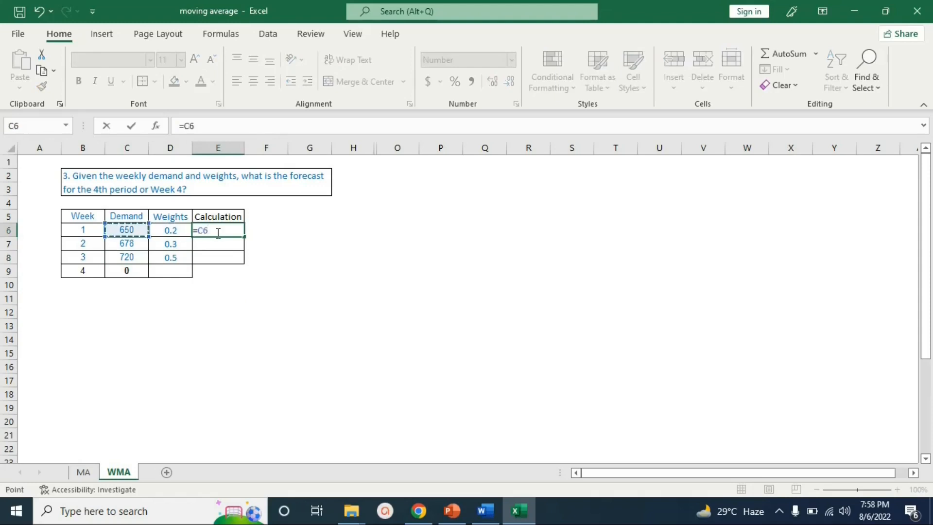
pyautogui.write('*')
pyautogui.press('Right')
pyautogui.press('Return')
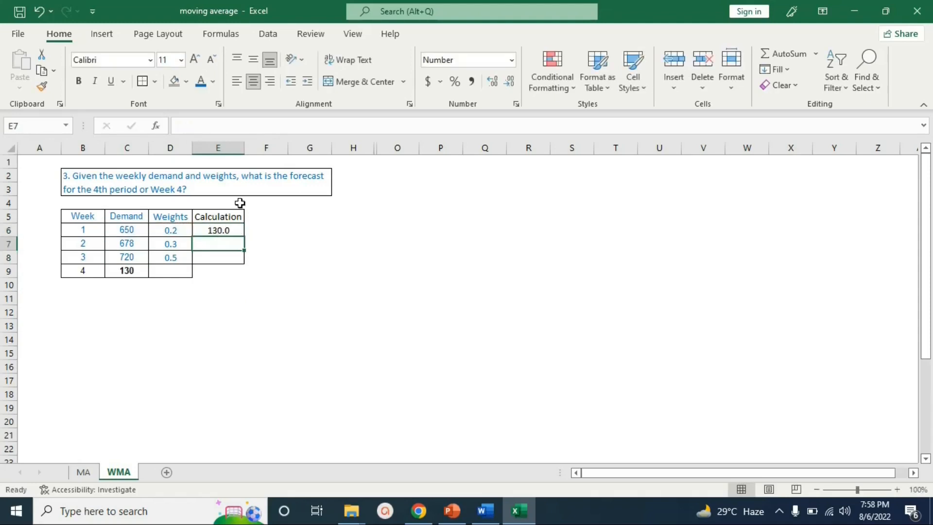
# - Fill the weighted demand formula from E6 down to E8 for weeks 2 and 3
pyautogui.click(240, 235)
pyautogui.moveTo(244, 238); pyautogui.dragTo(242, 261)
pyautogui.click(185, 282)
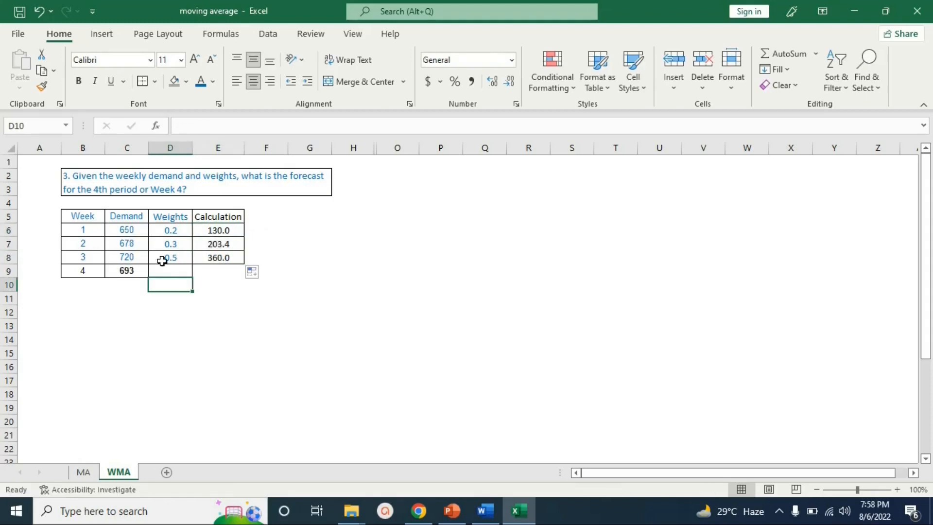
# - Clear the existing week 4 forecast from C9 and check the sum of the weighted demands in E6:E8
pyautogui.click(129, 270)
pyautogui.press('Delete')
pyautogui.moveTo(233, 231); pyautogui.dragTo(220, 257)
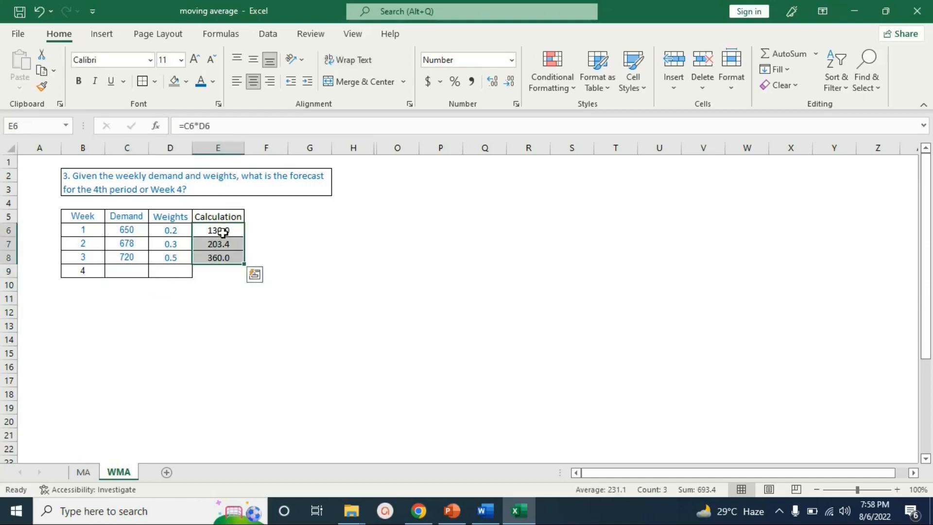
# - Calculate the week 4 forecast in C9 by adding the weighted demands with =SUM(E6:E8)
pyautogui.click(121, 268)
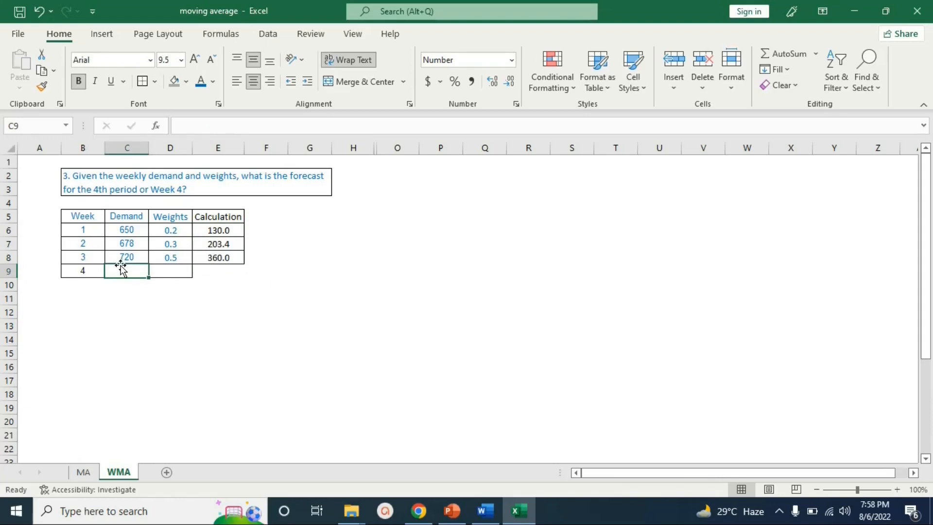
pyautogui.write('=AUM(')
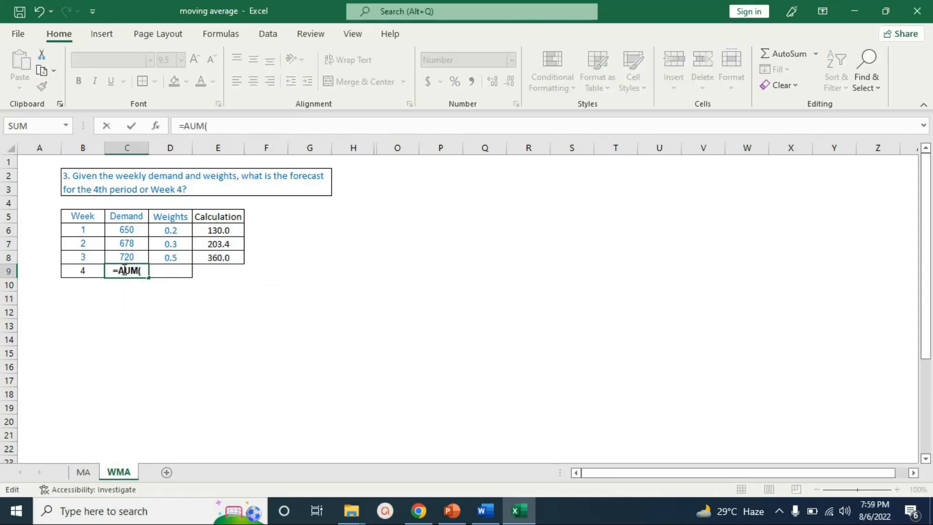
pyautogui.click(125, 270)
pyautogui.press('BackSpace')
pyautogui.write('S')
pyautogui.press('Return')
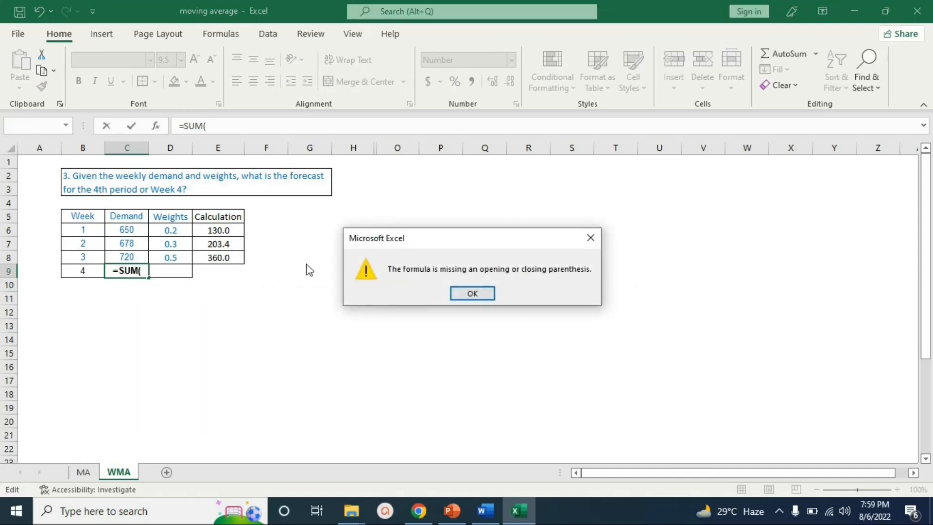
pyautogui.click(473, 293)
pyautogui.moveTo(213, 234); pyautogui.dragTo(221, 252)
pyautogui.press('Return')
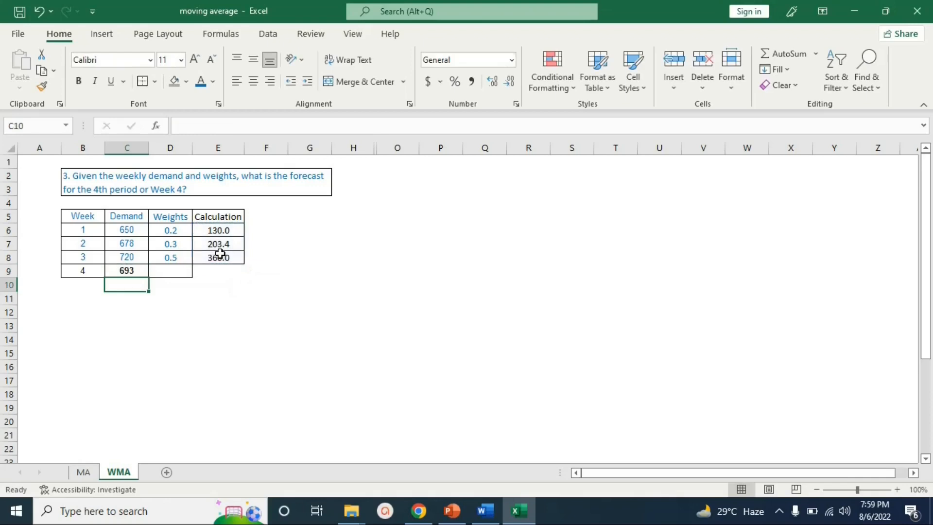
pyautogui.click(139, 260)
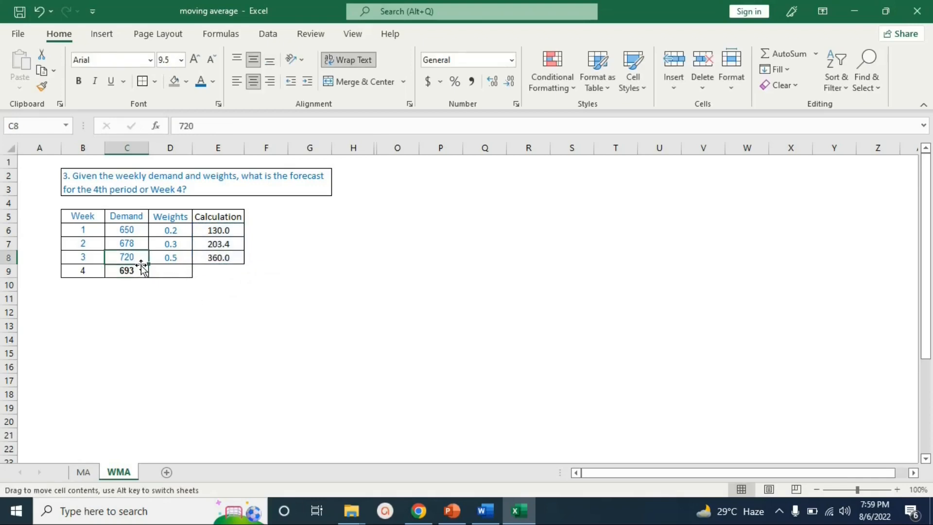
pyautogui.click(139, 270)
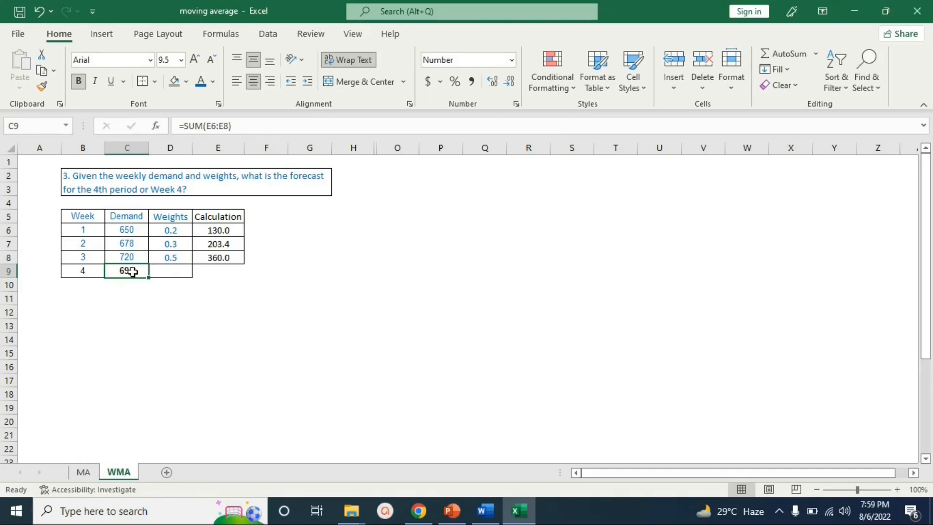
# - Unhide the columns between H and O to reveal question 4
pyautogui.moveTo(388, 148); pyautogui.dragTo(372, 148)
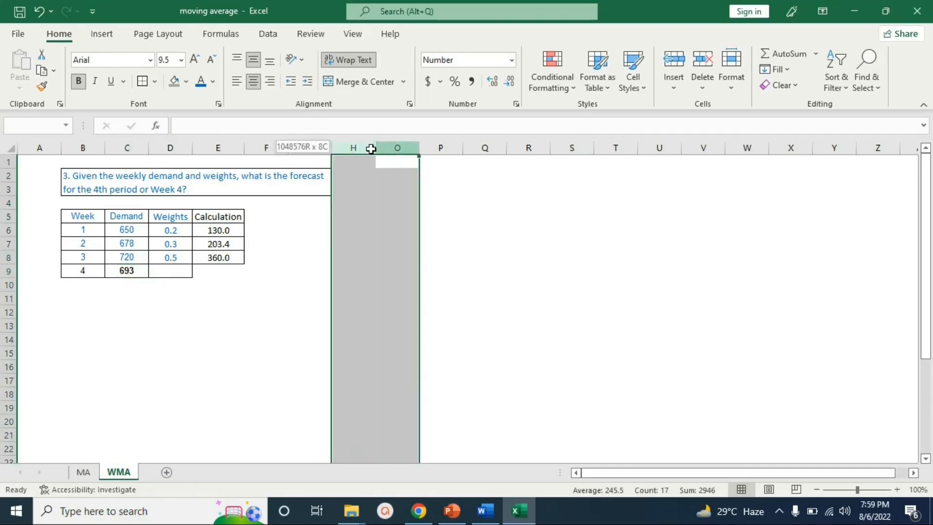
pyautogui.rightClick(371, 149)
pyautogui.click(417, 377)
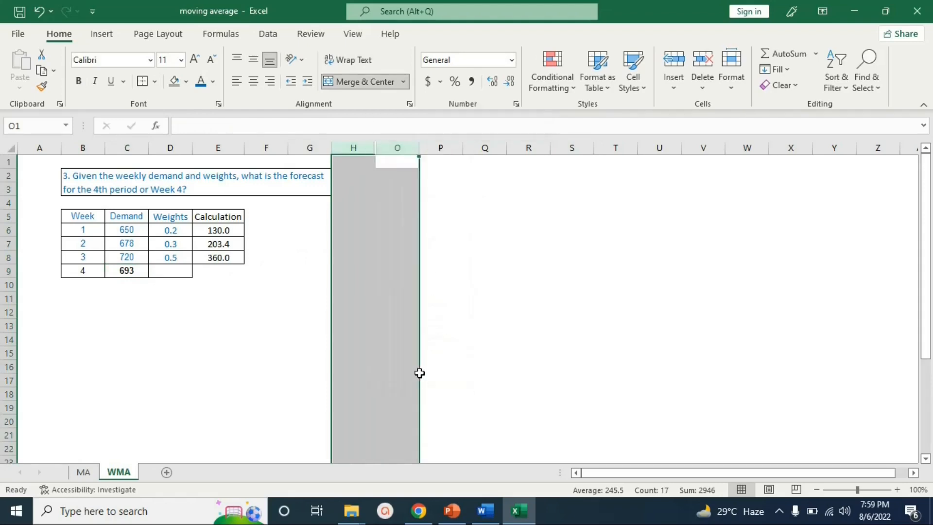
pyautogui.click(595, 266)
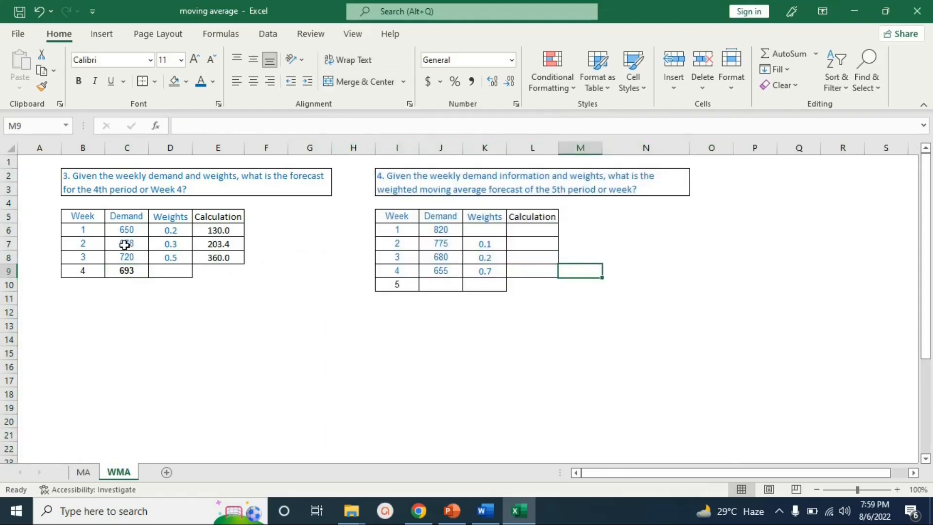
# - Compare the weekly demand in questions 3 and 4, and examine how question 4's weights in K7:K9 pair with the demands in J7:J9
pyautogui.moveTo(94, 229); pyautogui.dragTo(130, 260)
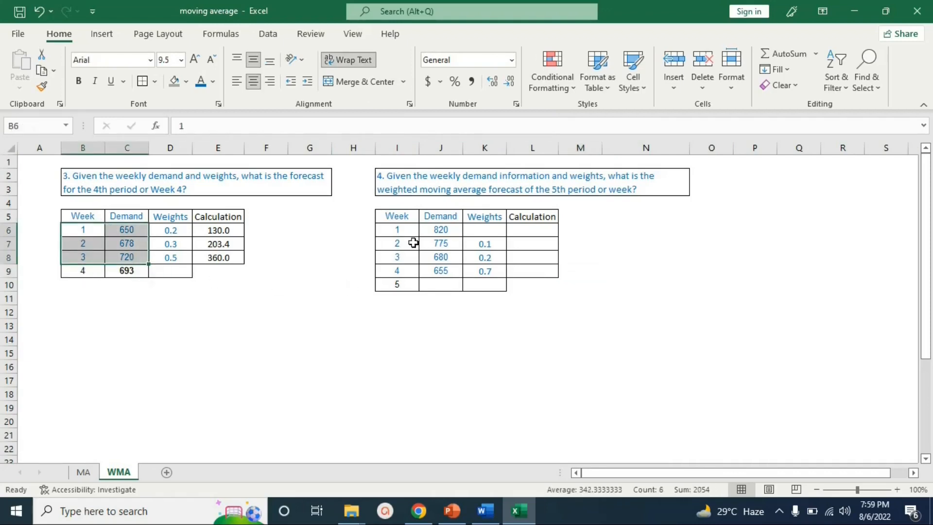
pyautogui.moveTo(397, 231); pyautogui.dragTo(430, 276)
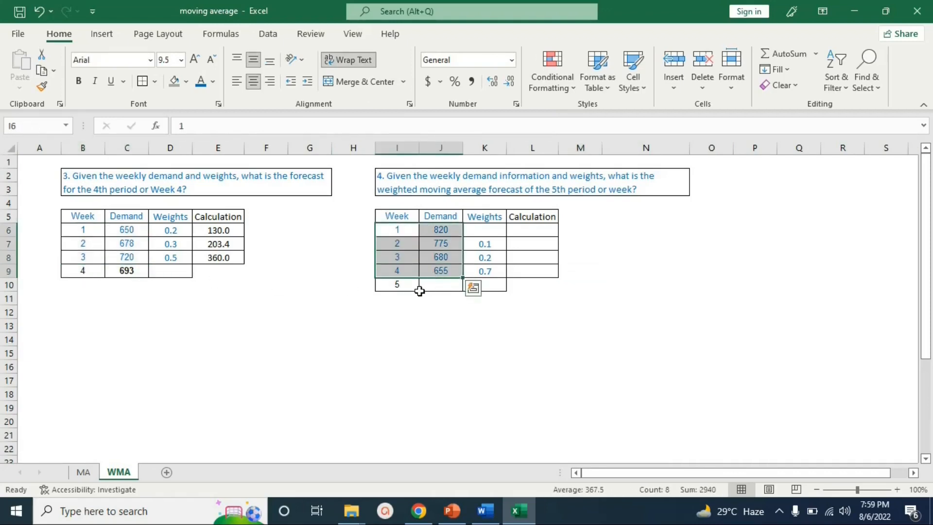
pyautogui.click(431, 284)
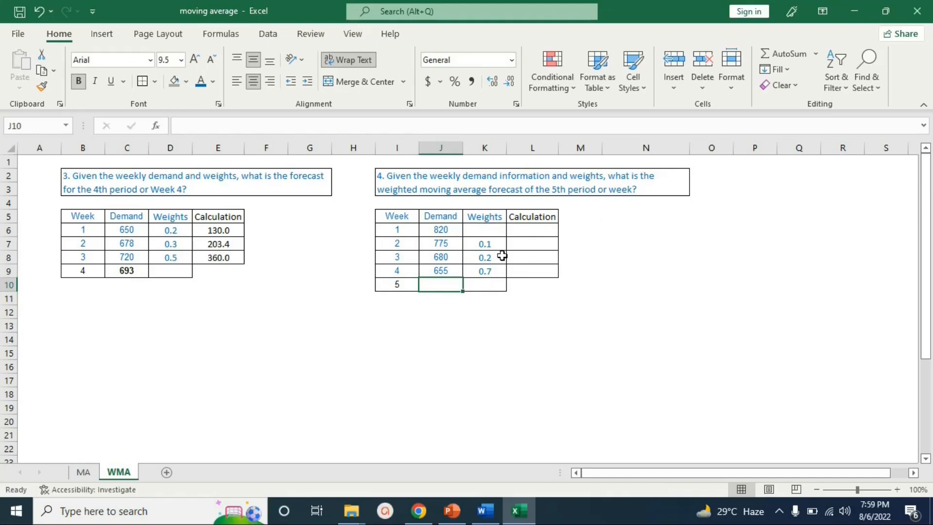
pyautogui.click(521, 294)
pyautogui.click(497, 273)
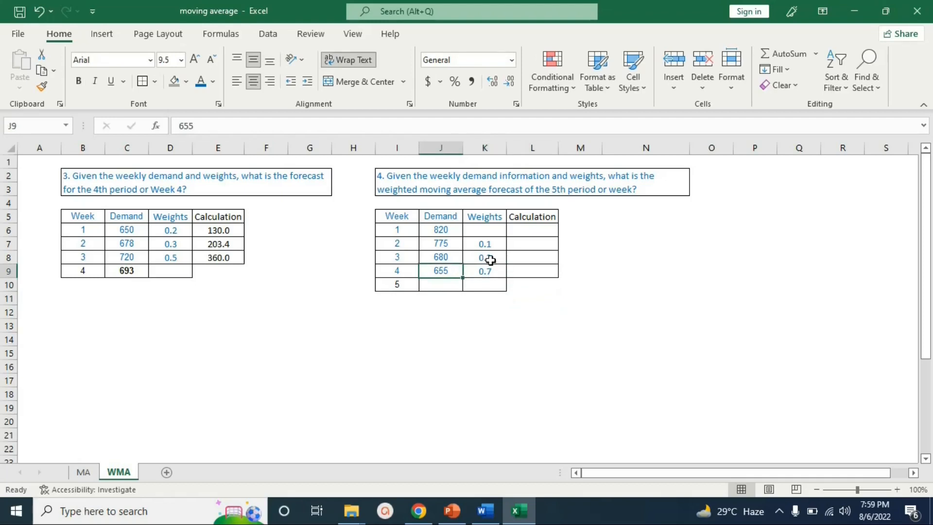
pyautogui.click(487, 260)
pyautogui.click(448, 260)
pyautogui.click(482, 246)
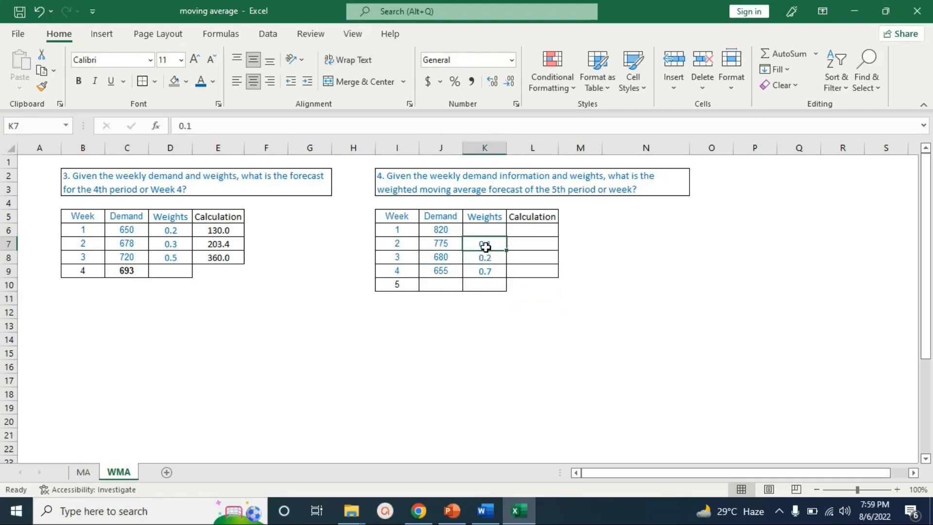
pyautogui.click(457, 243)
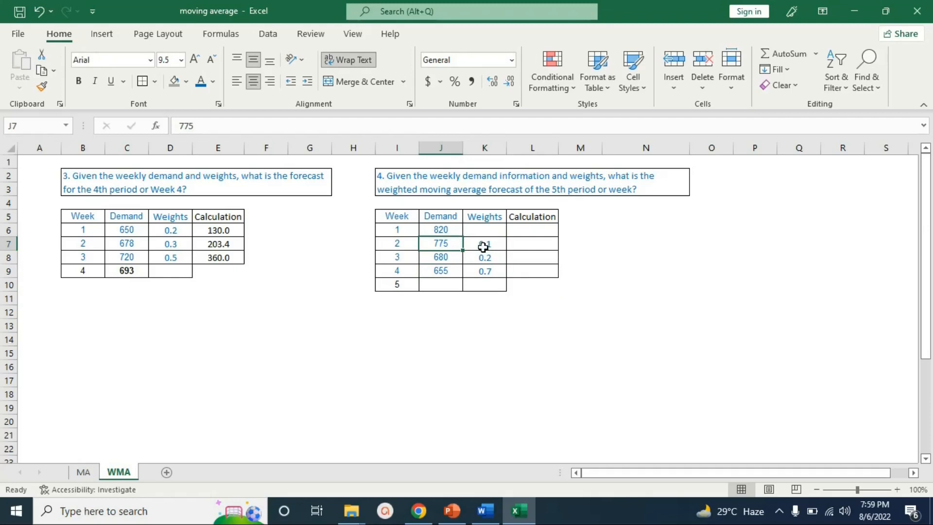
pyautogui.moveTo(484, 245); pyautogui.dragTo(486, 270)
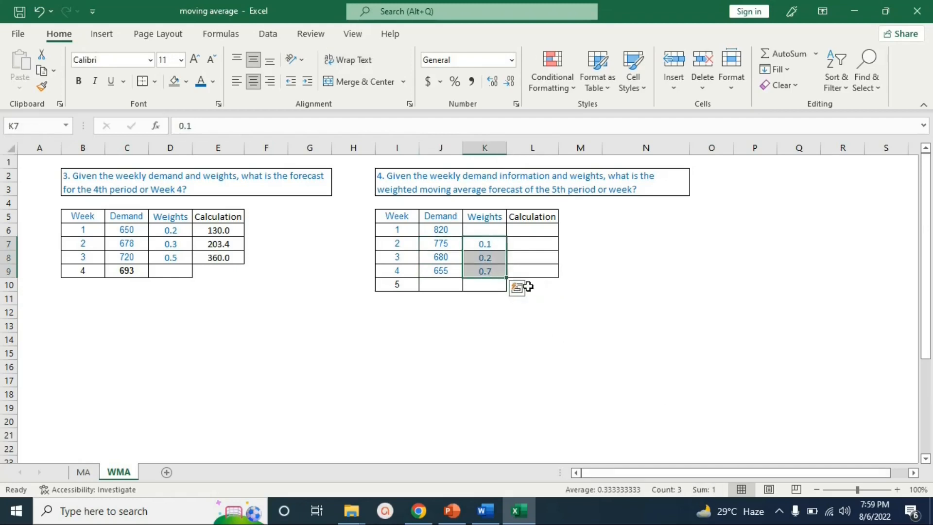
pyautogui.click(532, 250)
pyautogui.click(484, 243)
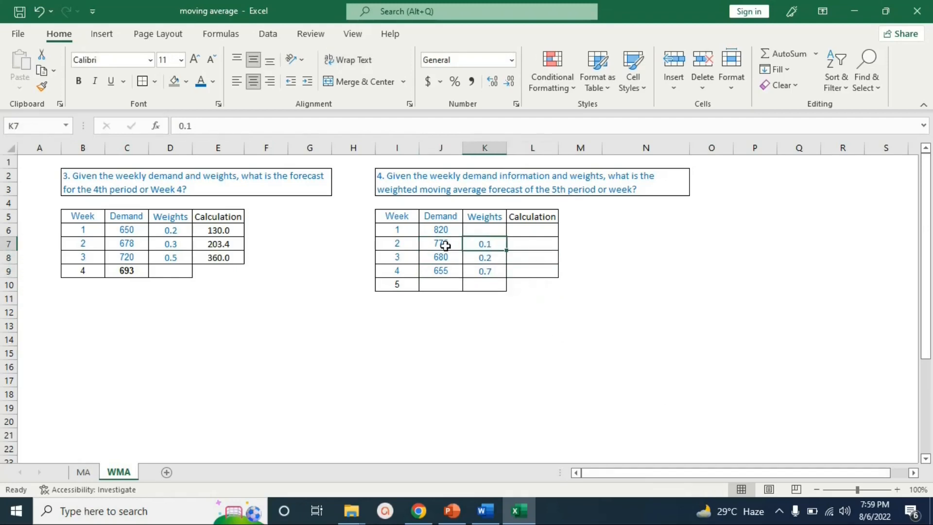
pyautogui.click(430, 248)
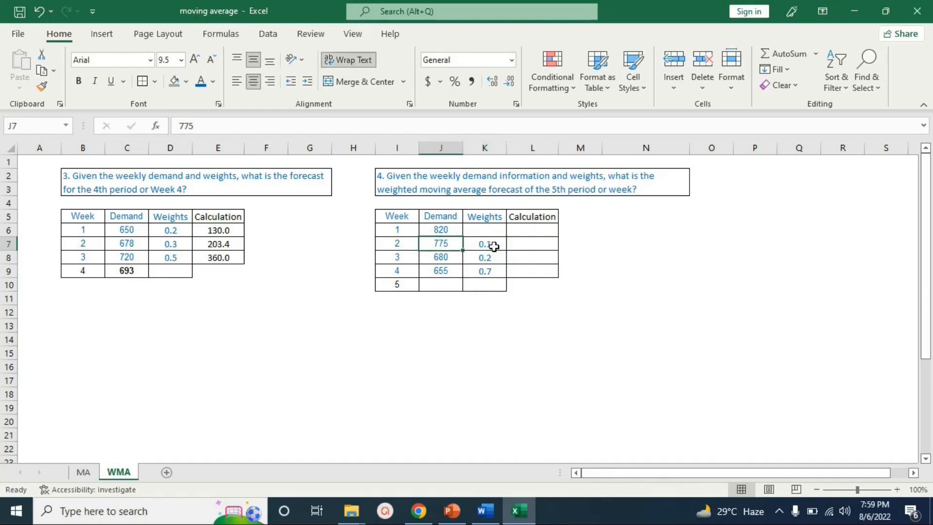
pyautogui.click(537, 247)
pyautogui.write('=')
pyautogui.press('Left')
pyautogui.press('Left')
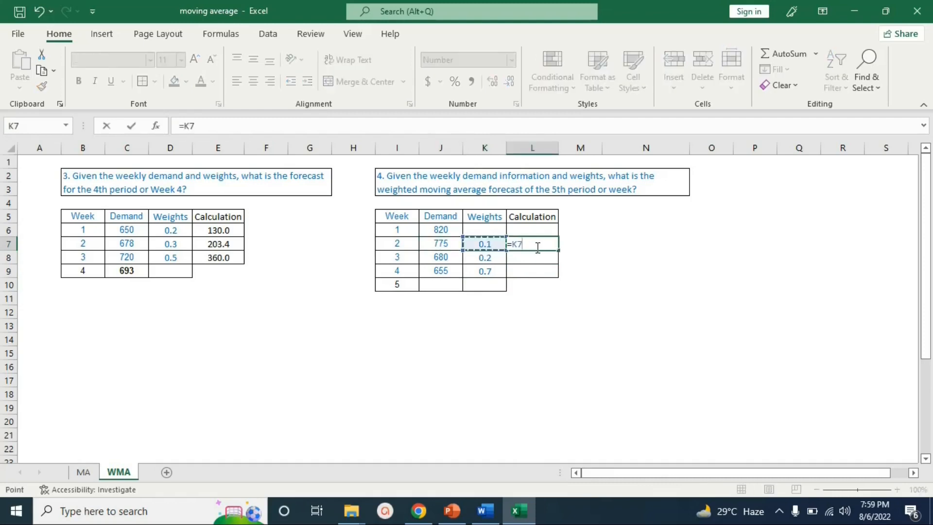
pyautogui.write('*')
pyautogui.press('Left')
pyautogui.press('Left')
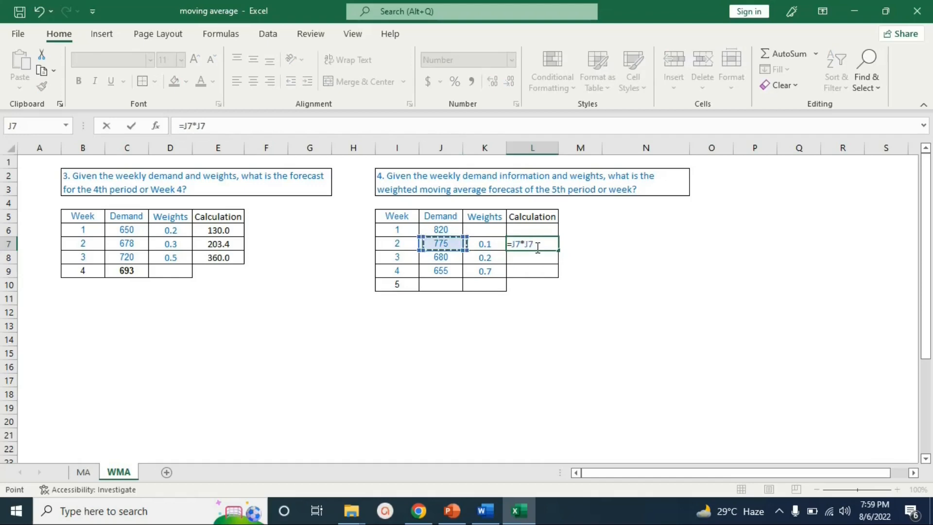
pyautogui.press('Return')
pyautogui.click(536, 247)
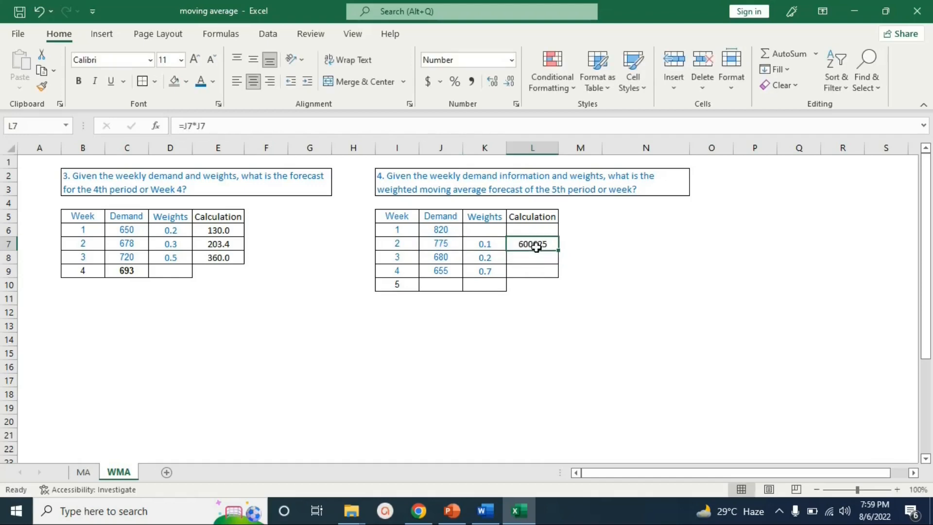
pyautogui.press('Delete')
# - Calculate week 2's weighted demand in L7 with =J7*K7 and fill the formula down to L9 for weeks 3 and 4
pyautogui.write('=')
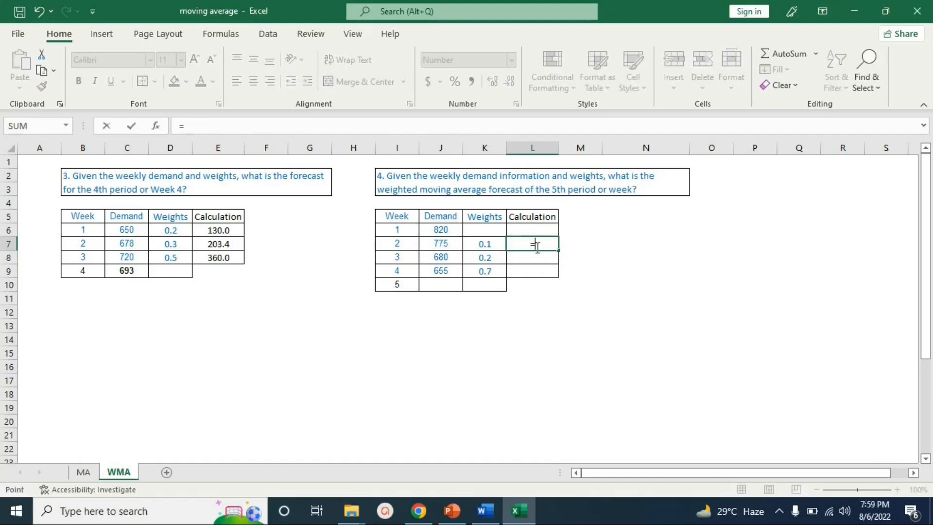
pyautogui.press('Left')
pyautogui.press('Left')
pyautogui.write('*')
pyautogui.press('Left')
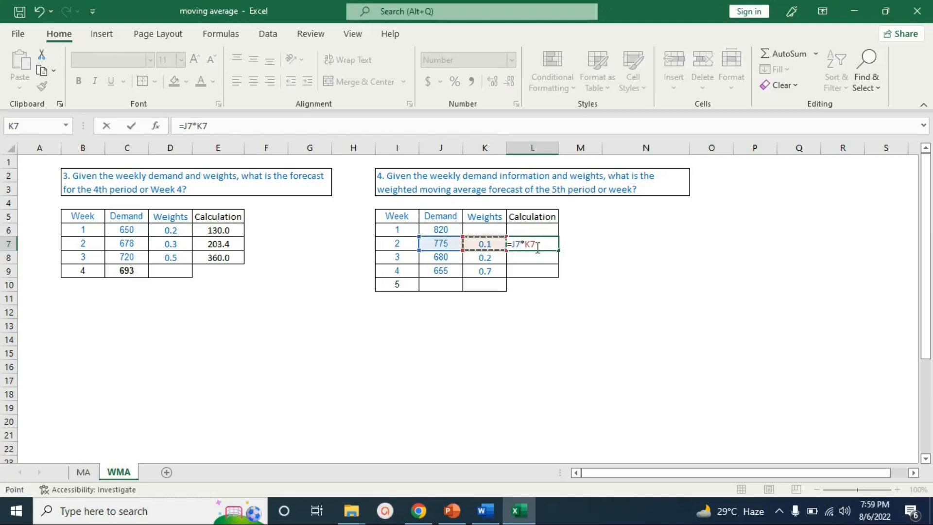
pyautogui.press('Return')
pyautogui.click(537, 245)
pyautogui.moveTo(558, 252); pyautogui.dragTo(557, 275)
# - Calculate the week 5 forecast in J10 by adding the weighted demands with =SUM(L7:L9), and review it against L7:L9
pyautogui.click(439, 285)
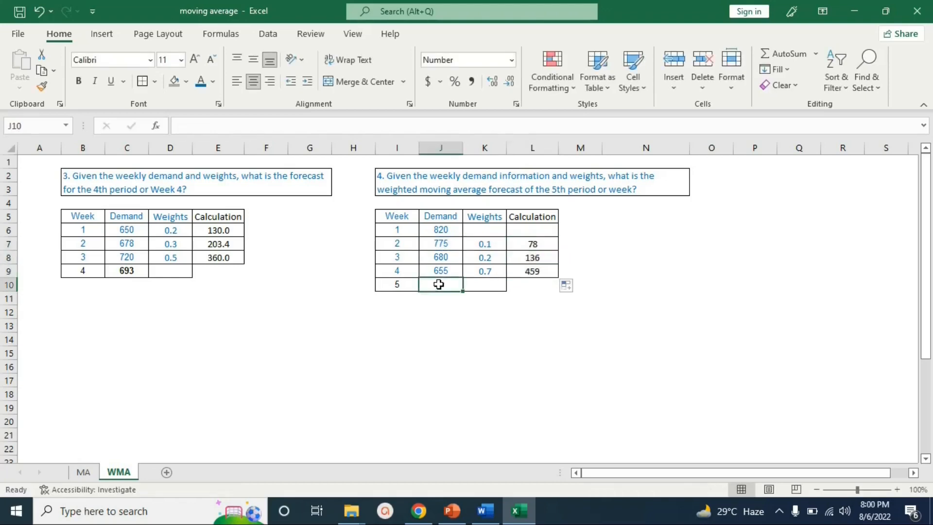
pyautogui.write('=SUM(')
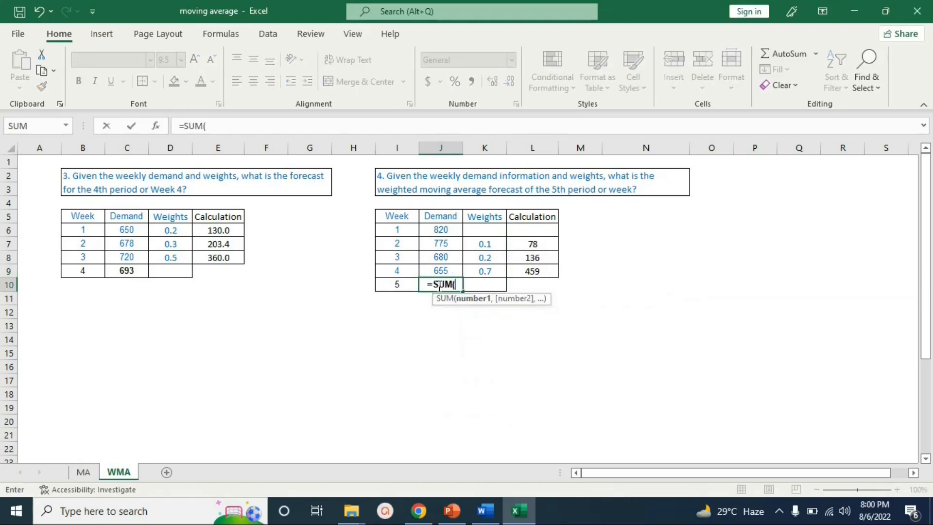
pyautogui.moveTo(527, 244); pyautogui.dragTo(521, 265)
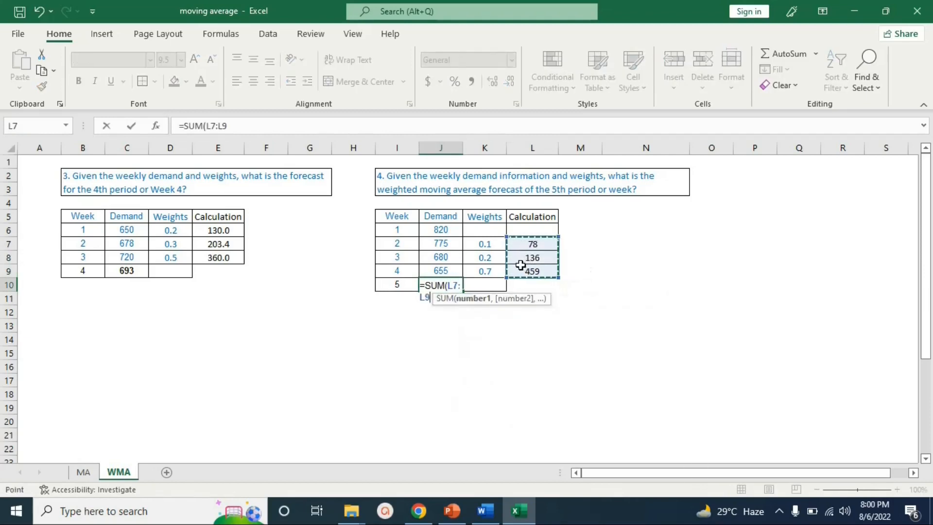
pyautogui.press('Return')
pyautogui.click(537, 288)
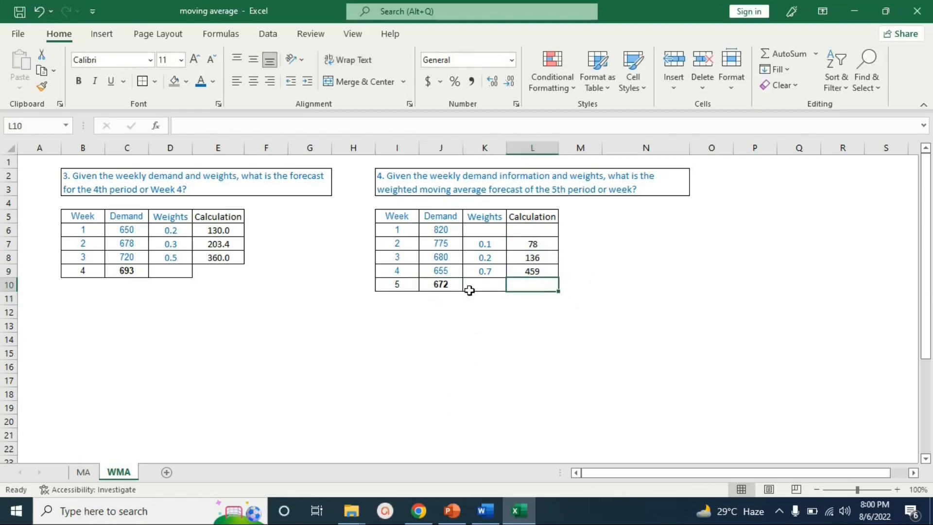
pyautogui.click(462, 281)
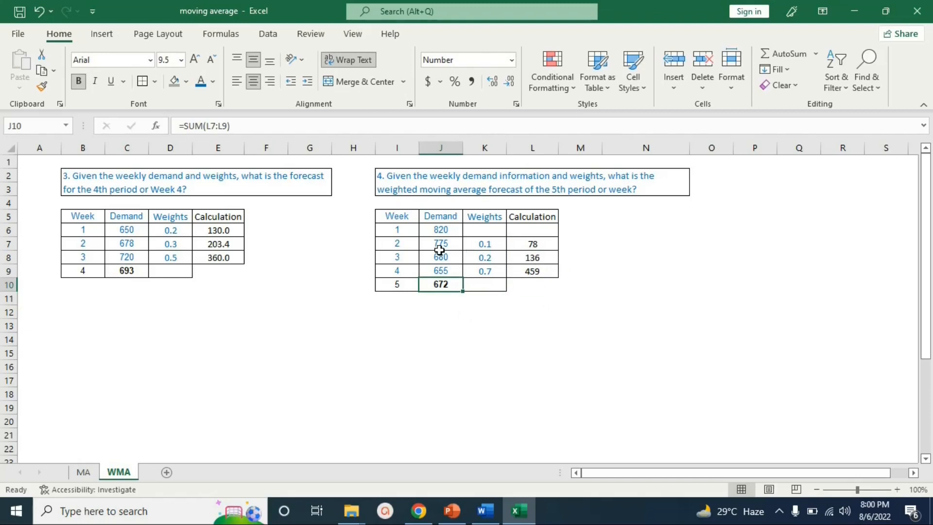
pyautogui.moveTo(533, 245); pyautogui.dragTo(533, 271)
pyautogui.click(440, 283)
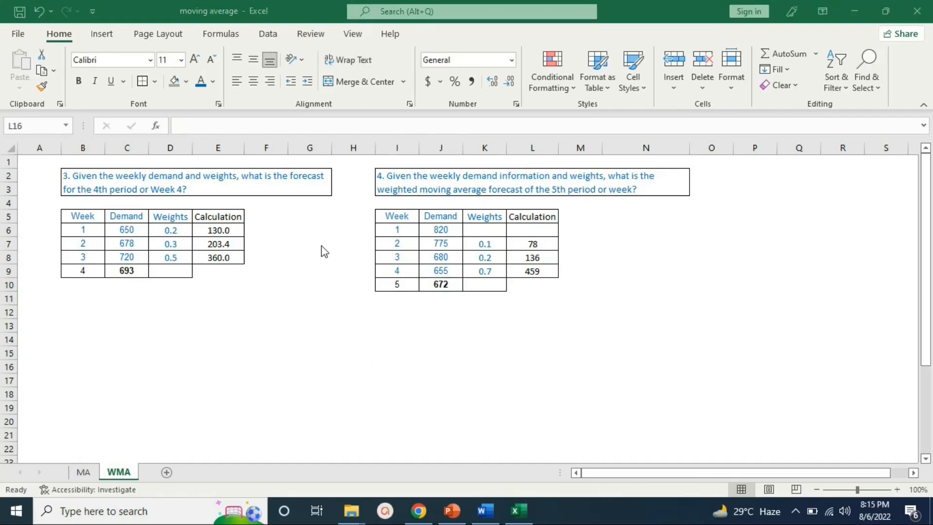
# - Move the green weighted moving average equation up from row 26 to rows 12–16, just below the two tables
pyautogui.scroll(-2, 322, 251)
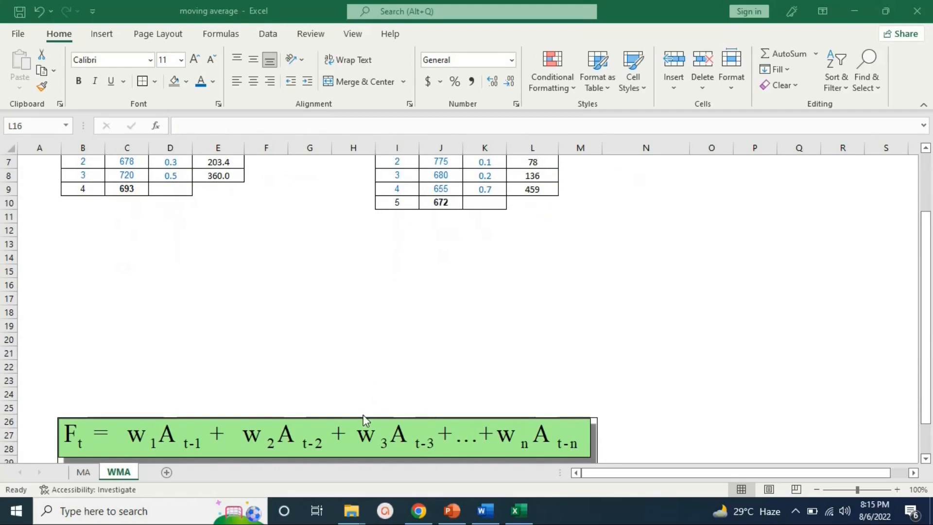
pyautogui.moveTo(334, 420); pyautogui.dragTo(468, 238)
pyautogui.scroll(2, 468, 243)
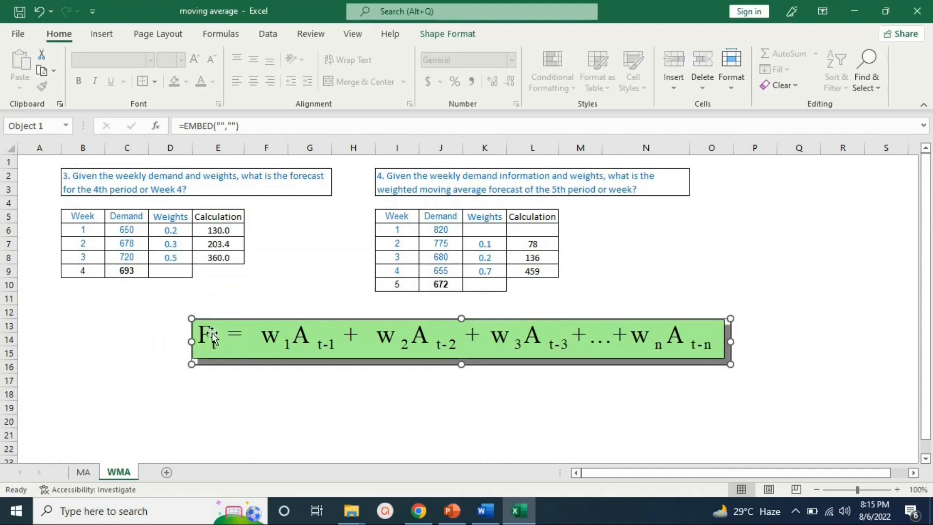
# - Relate the equation's period t to the forecast weeks, week 4 in B9 and week 5 in I10, and to the preceding week
pyautogui.click(93, 271)
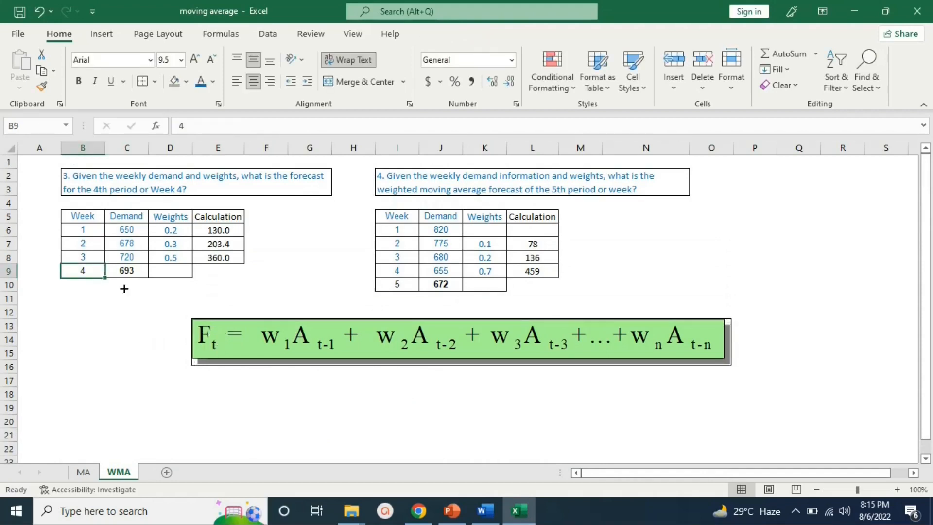
pyautogui.click(399, 286)
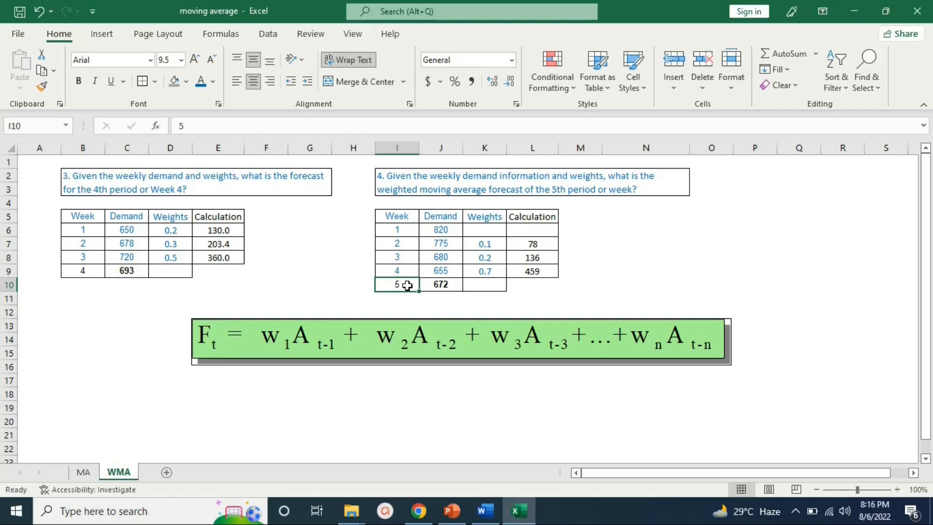
pyautogui.click(87, 273)
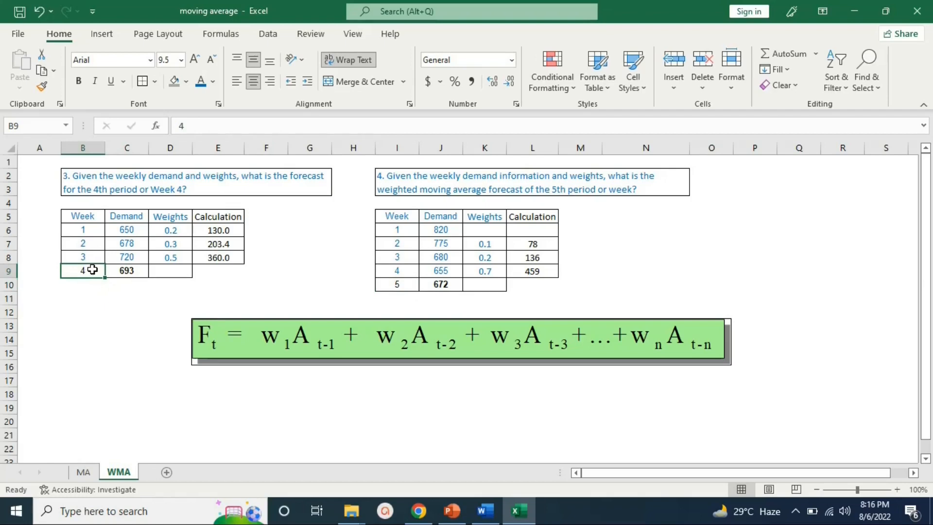
pyautogui.click(396, 285)
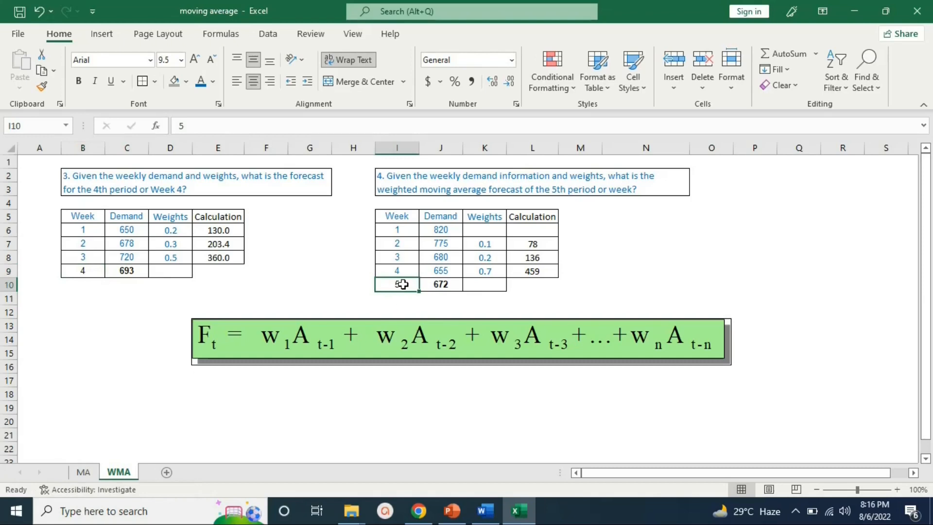
pyautogui.click(403, 270)
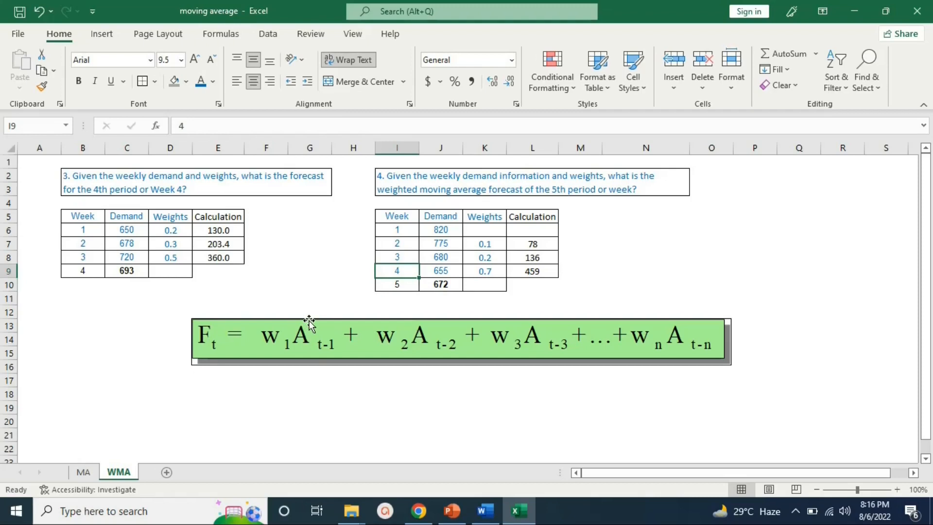
# - Match the equation's past demand terms to the demands in C6:C8 and J7:J9, and its weight terms to the weights in K7:K9
pyautogui.moveTo(137, 230); pyautogui.dragTo(138, 257)
pyautogui.moveTo(444, 232); pyautogui.dragTo(447, 266)
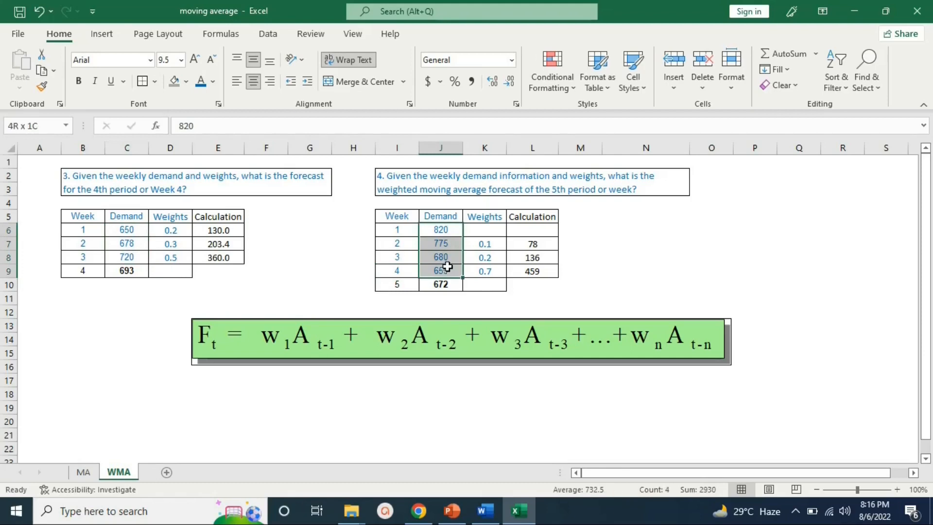
pyautogui.click(128, 258)
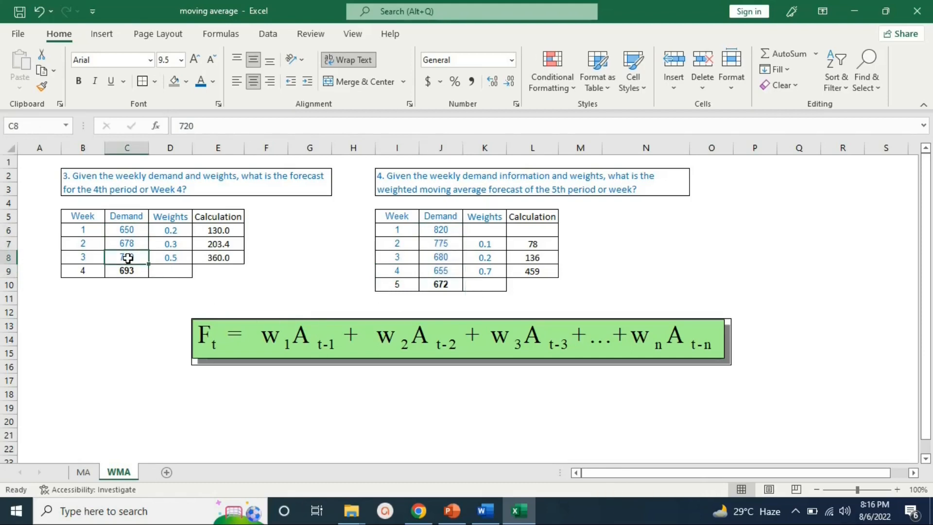
pyautogui.click(131, 243)
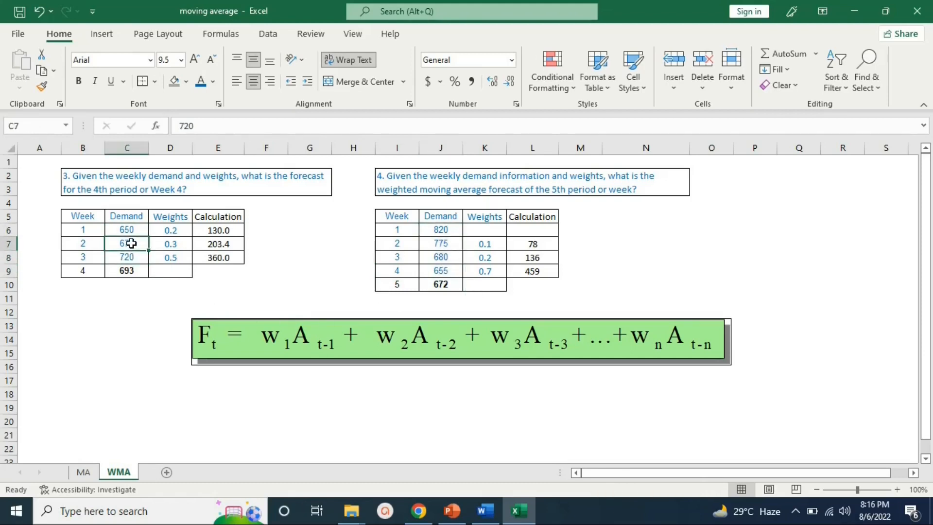
pyautogui.click(130, 231)
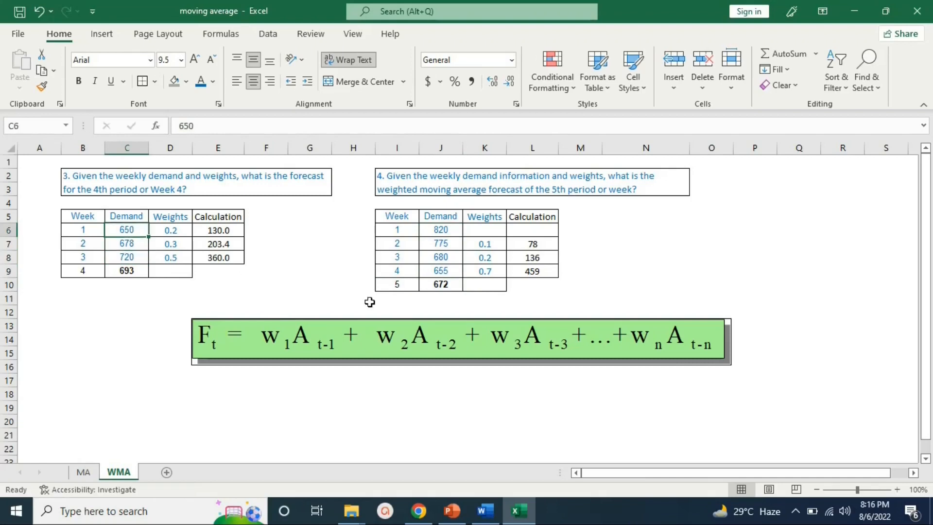
pyautogui.click(456, 271)
pyautogui.click(447, 257)
pyautogui.click(445, 244)
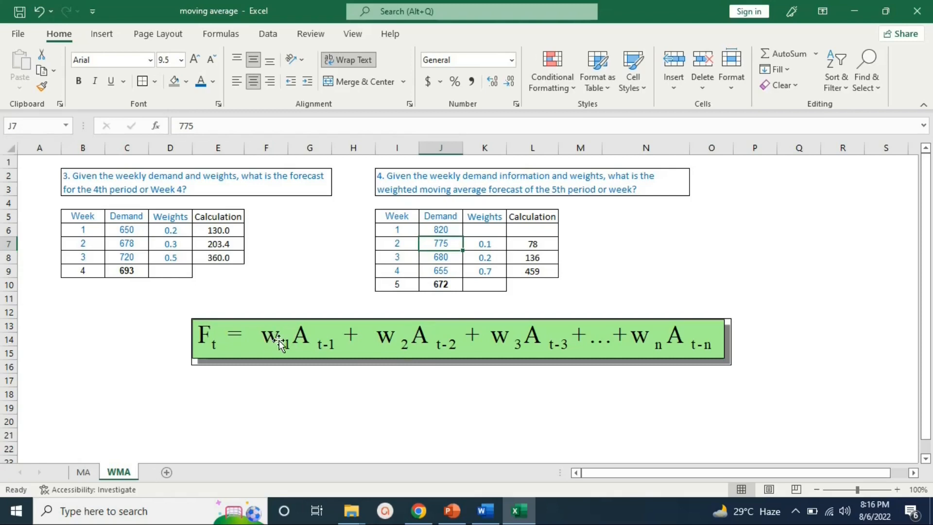
pyautogui.click(493, 272)
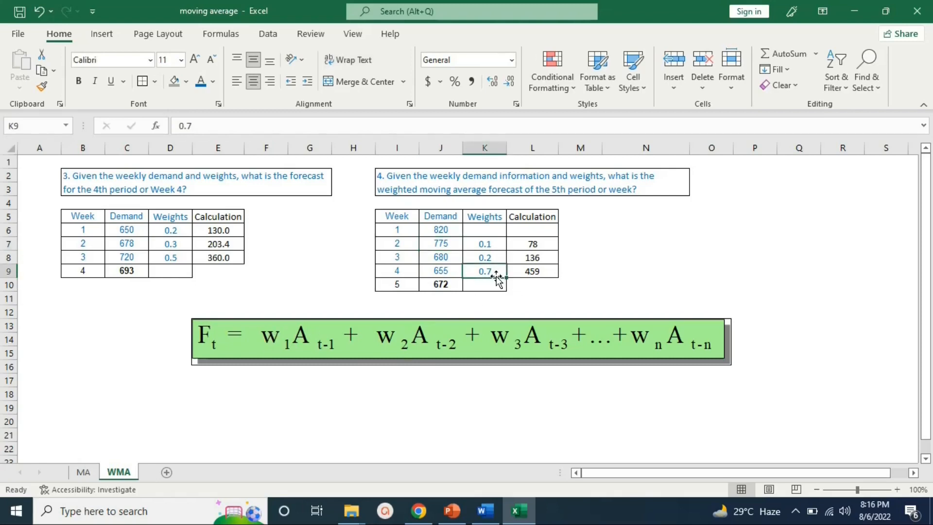
pyautogui.click(497, 260)
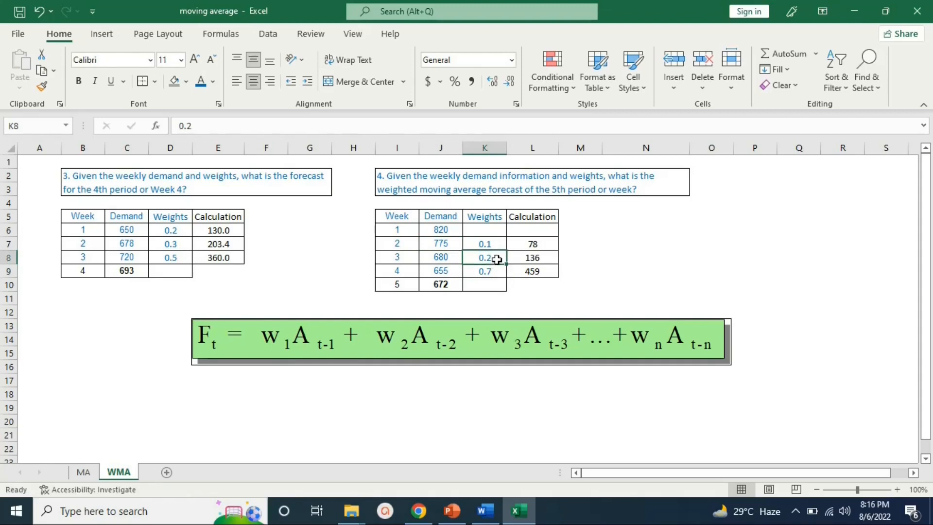
pyautogui.click(497, 247)
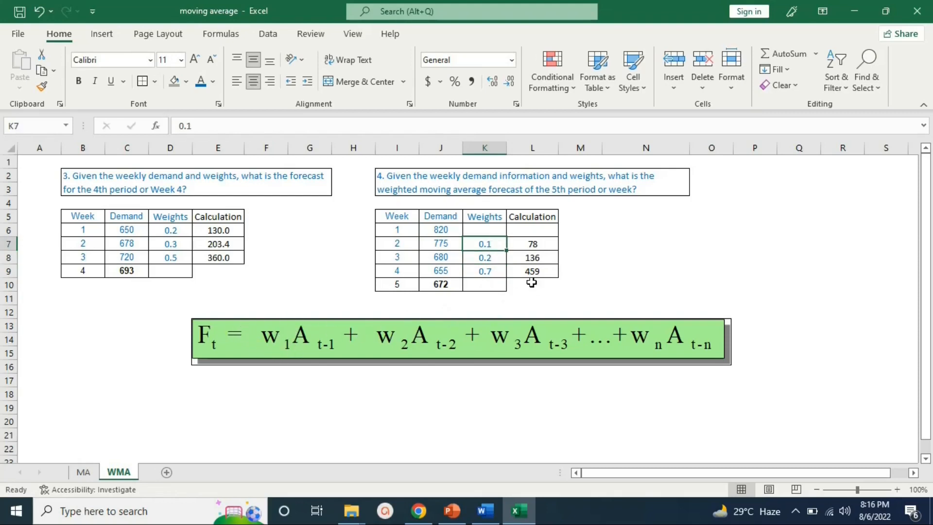
# - Match the equation's first term to week 4's weight in K9 and demand in J9, and inspect their product formula in L9
pyautogui.click(492, 268)
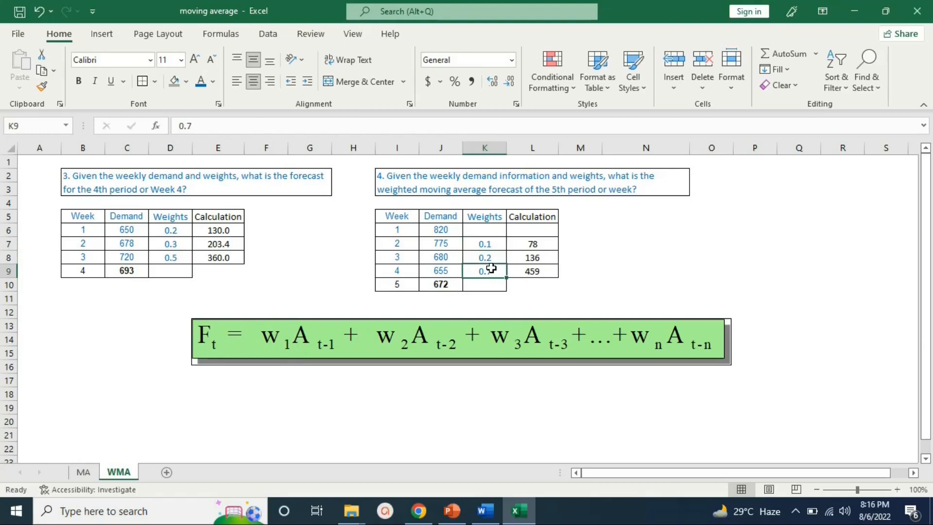
pyautogui.click(449, 270)
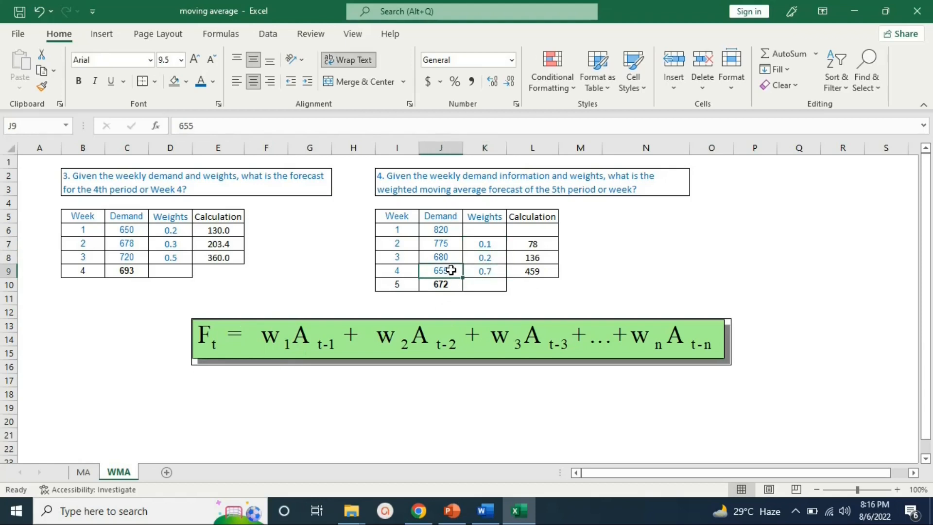
pyautogui.moveTo(503, 271); pyautogui.dragTo(448, 271)
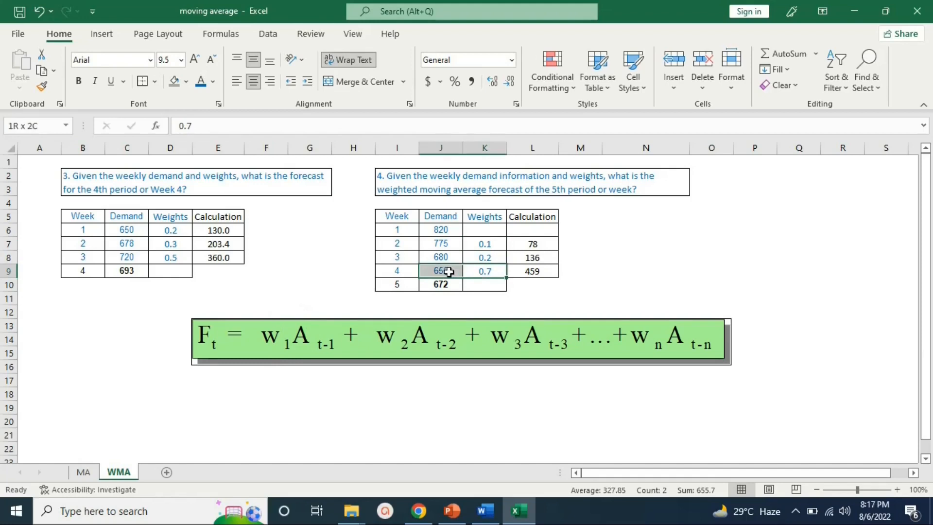
pyautogui.doubleClick(533, 271)
pyautogui.press('Escape')
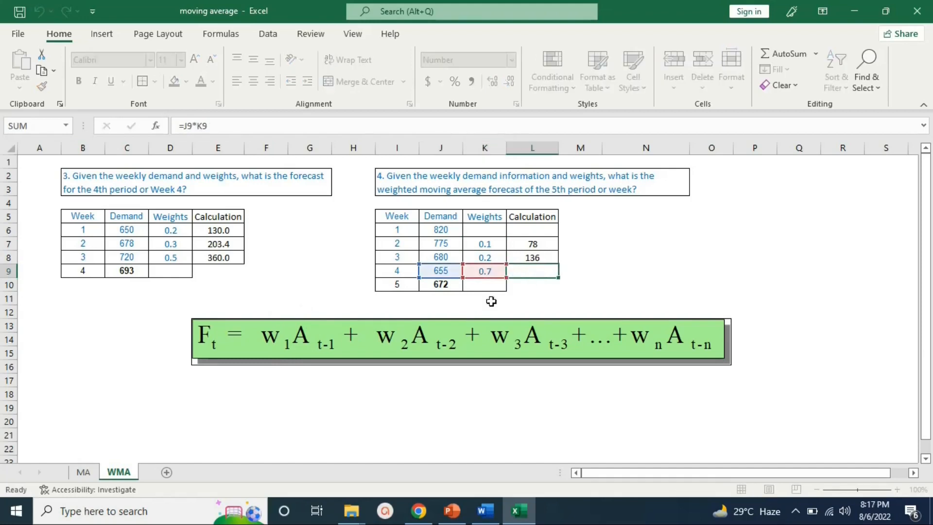
# - Match the equation's second term to week 3's weight in K8 and demand in J8, and inspect their product formula in L8
pyautogui.click(492, 259)
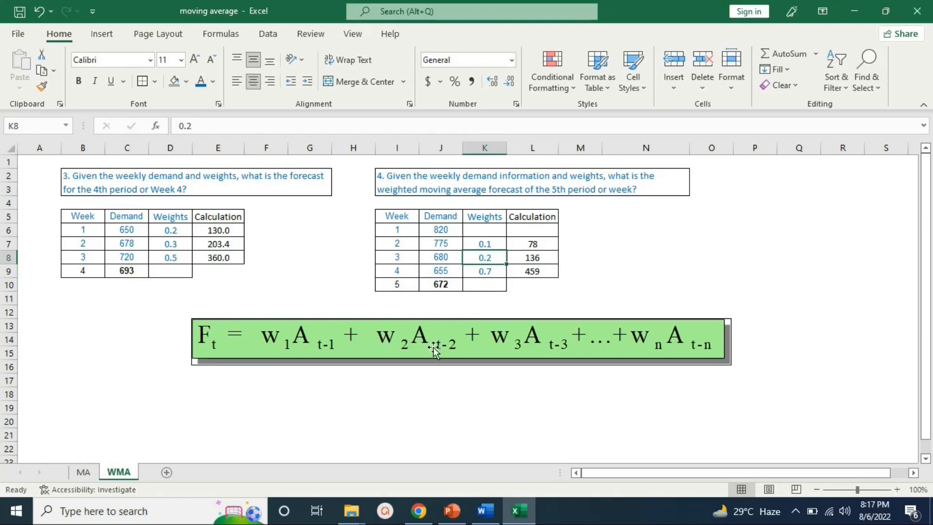
pyautogui.click(451, 258)
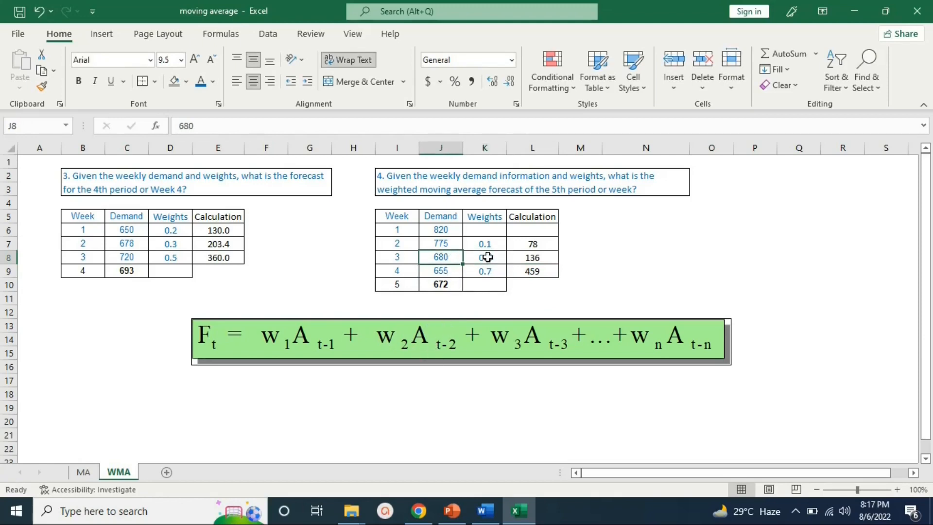
pyautogui.click(530, 258)
pyautogui.doubleClick(530, 258)
pyautogui.press('Escape')
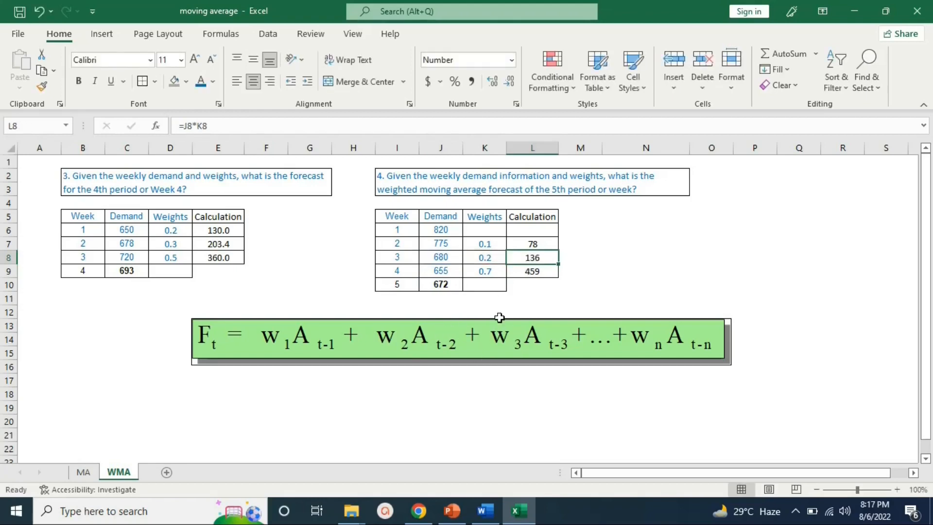
# - Match the equation's third term to week 2's weight in K7 and demand in J7, and review the weighted demands in L7:L9
pyautogui.click(491, 245)
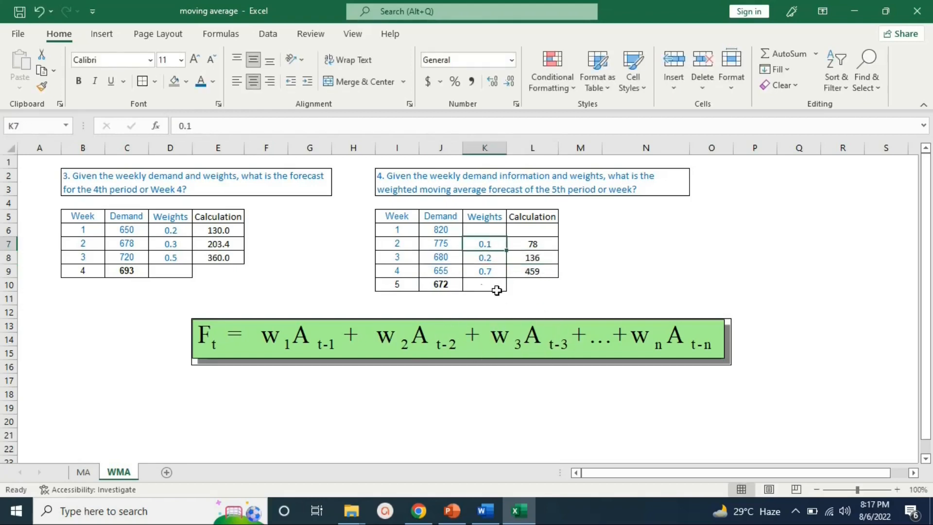
pyautogui.click(443, 244)
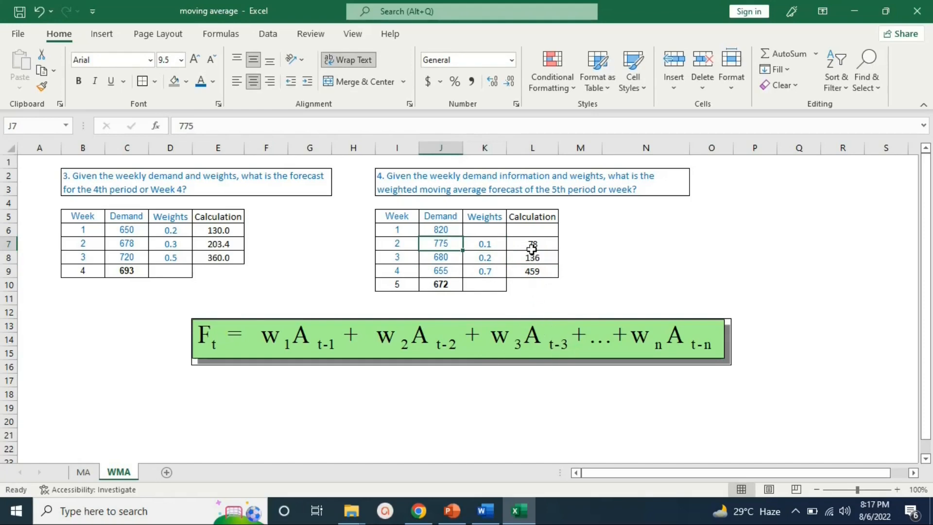
pyautogui.moveTo(531, 249); pyautogui.dragTo(531, 269)
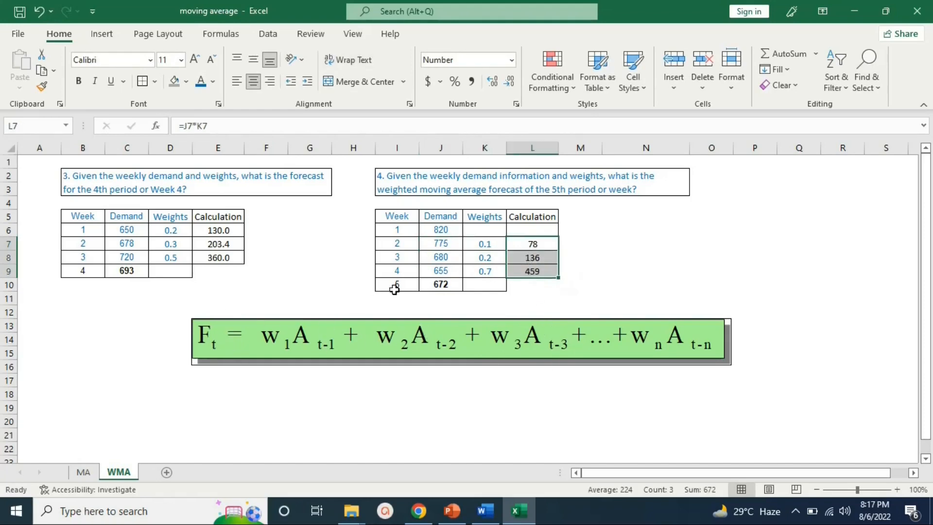
# - Move the blue F5 worked calculation up to rows 17–19, just below the green equation, and compare it with the week 5 forecast in I10:J10
pyautogui.scroll(-4, 464, 349)
pyautogui.moveTo(389, 417); pyautogui.dragTo(585, 209)
pyautogui.scroll(4, 672, 258)
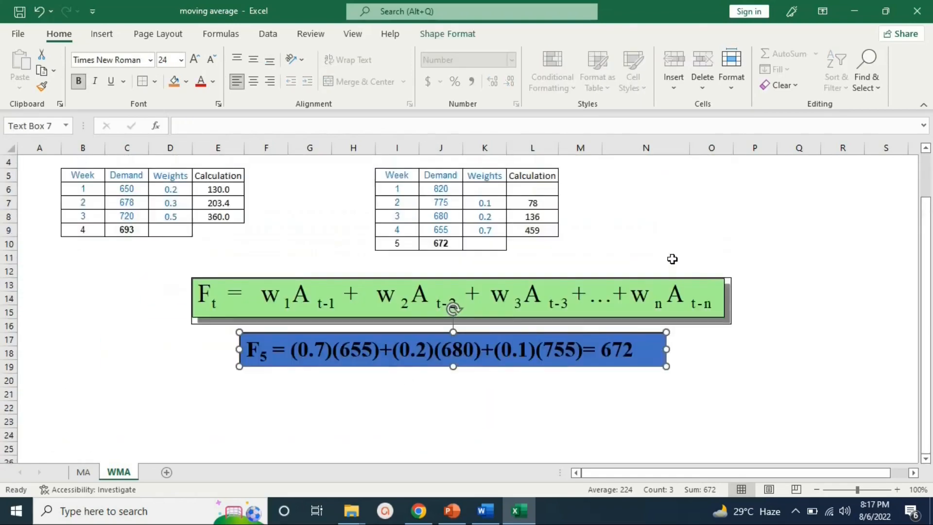
pyautogui.click(406, 286)
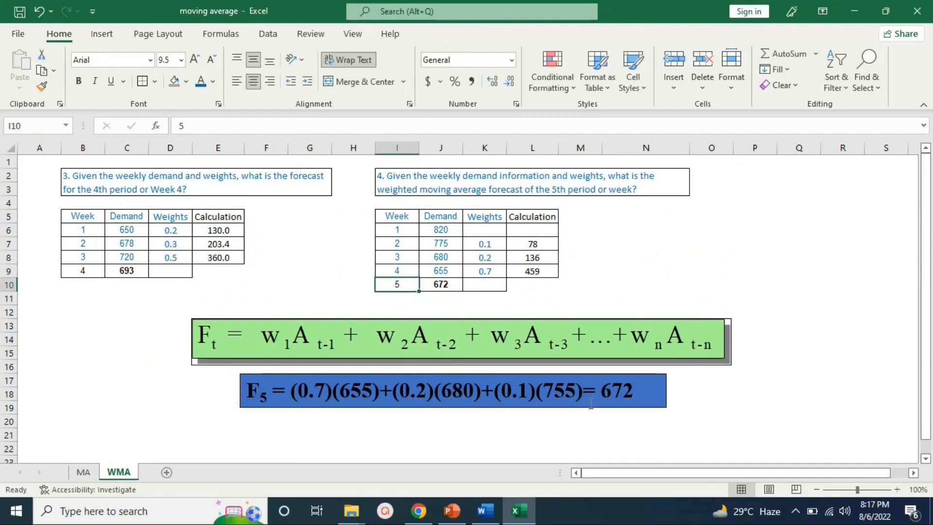
pyautogui.click(443, 285)
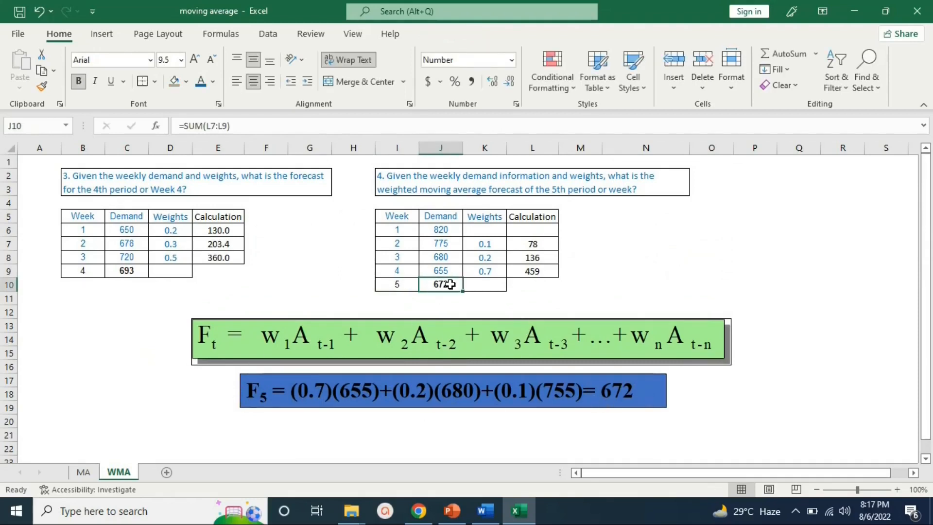
pyautogui.click(593, 259)
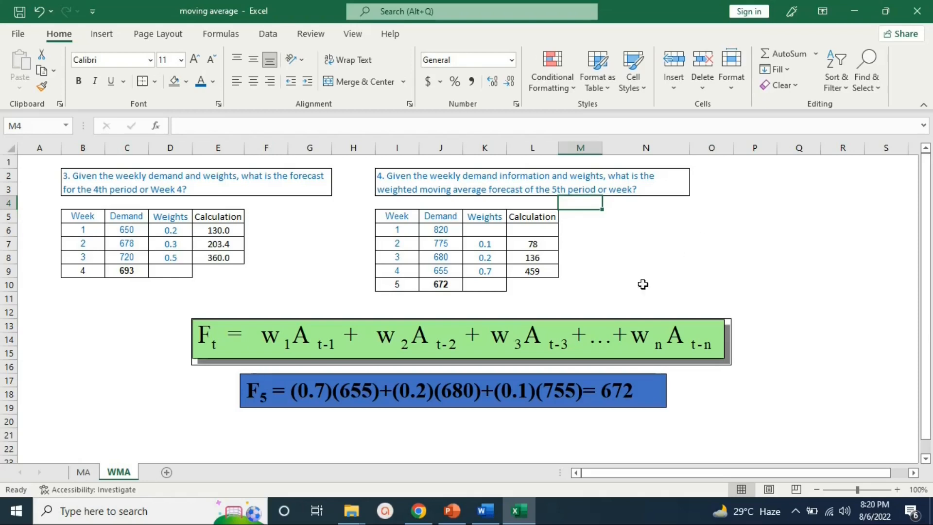
# - Switch to the PowerPoint presentation and show its closing THANK YOU slide full screen
pyautogui.hotkey('alt', 'Tab')
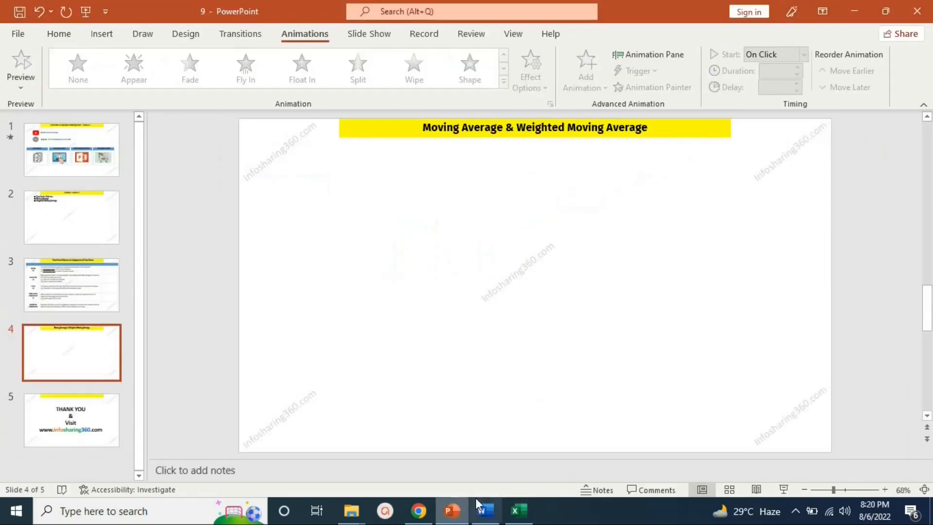
pyautogui.click(783, 488)
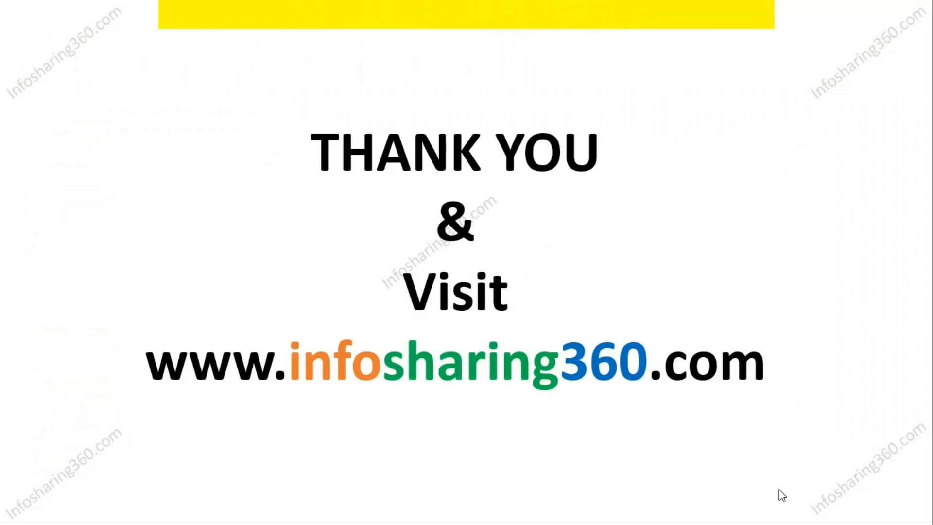